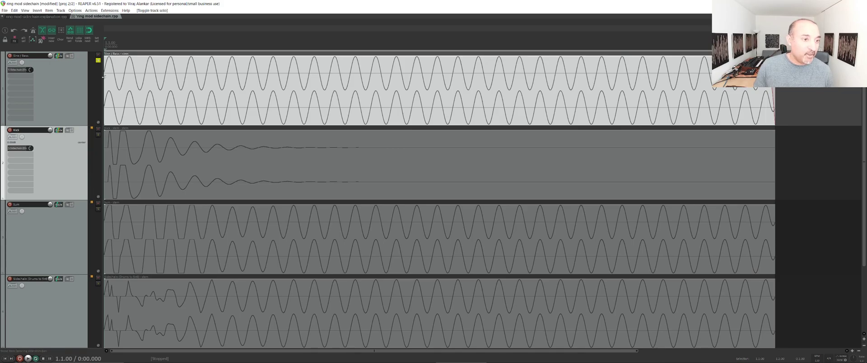
- Select the Sine / Bass track and open SPAN Plus on the monitoring FX chain (Ctrl+Alt+M), moving its window up-left
left_click(7, 118)
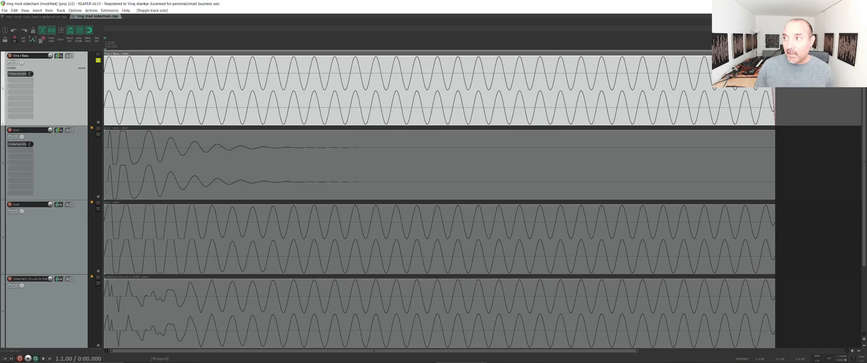
key("ctrl+alt+m")
left_click_drag(659, 115, 582, 93)
- Play the soloed sine bass twice to see its narrow low-frequency peak in SPAN Plus
key("space")
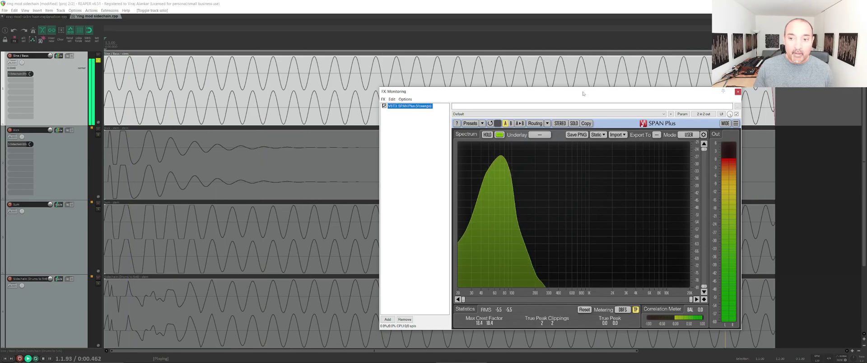
mouse_move(501, 156)
key("space")
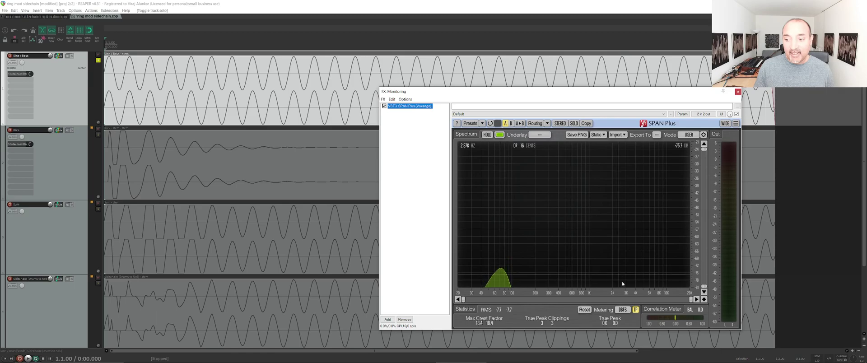
key("space")
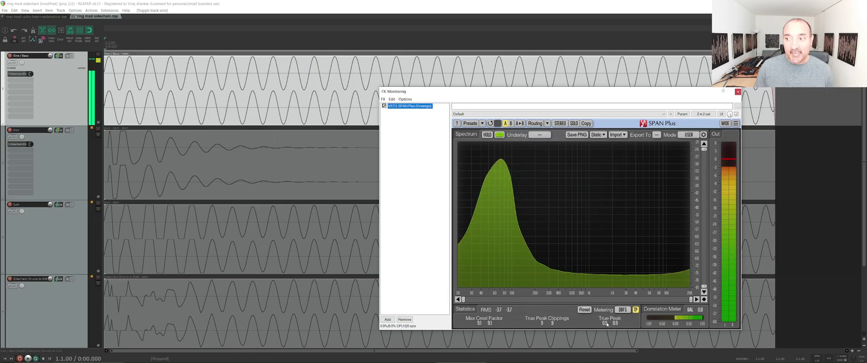
key("space")
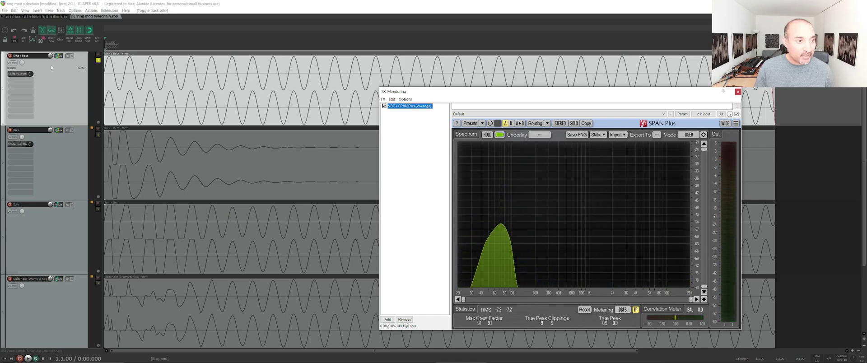
- Move the solo from Sine / Bass to Kick and select the Kick track
left_click(98, 63)
left_click(98, 61)
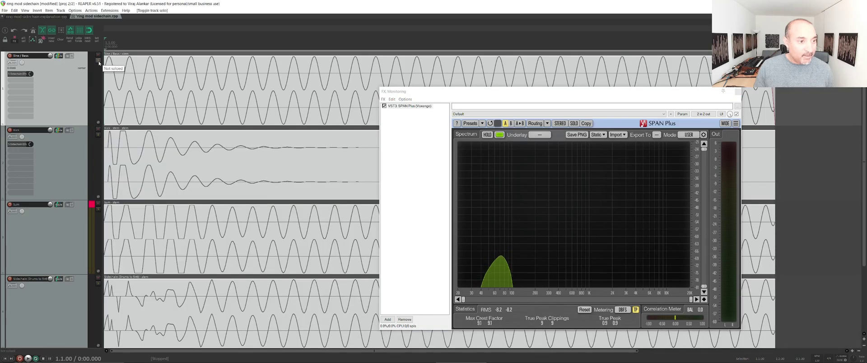
left_click(98, 135)
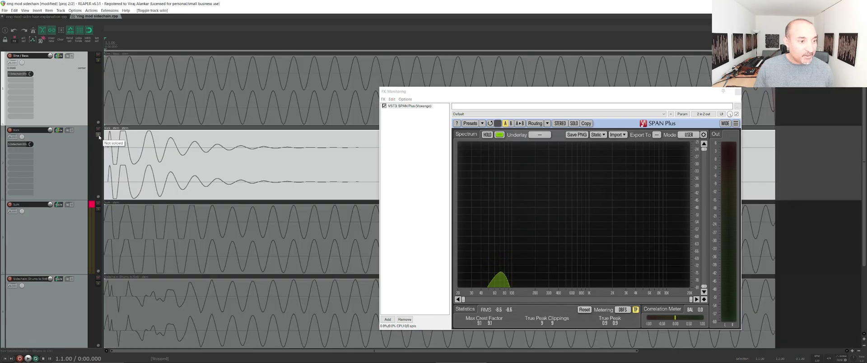
left_click(72, 174)
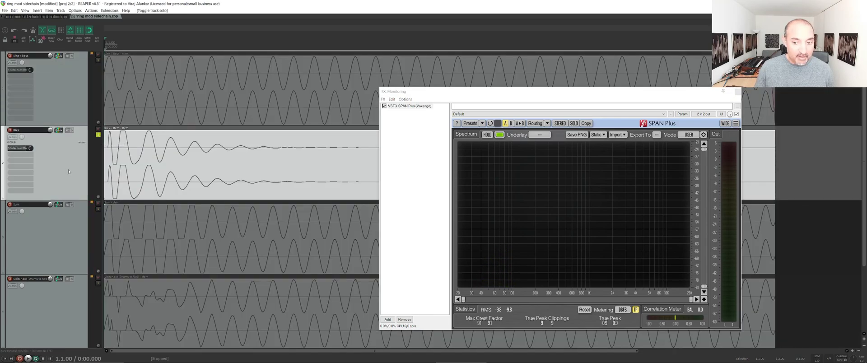
- Reset the SPAN Plus statistics and play the kick to view its spectrum
left_click(579, 313)
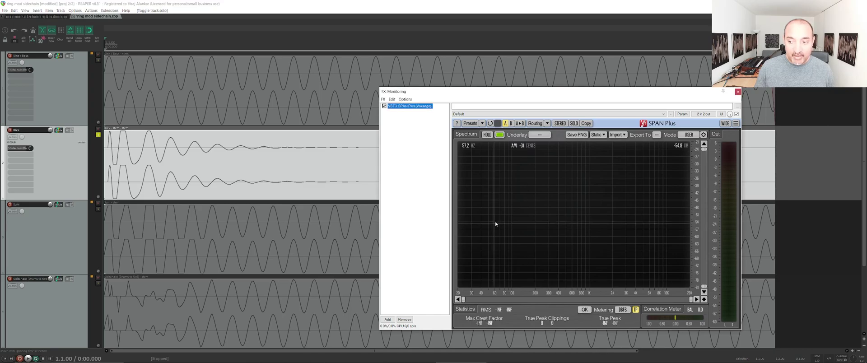
key("space")
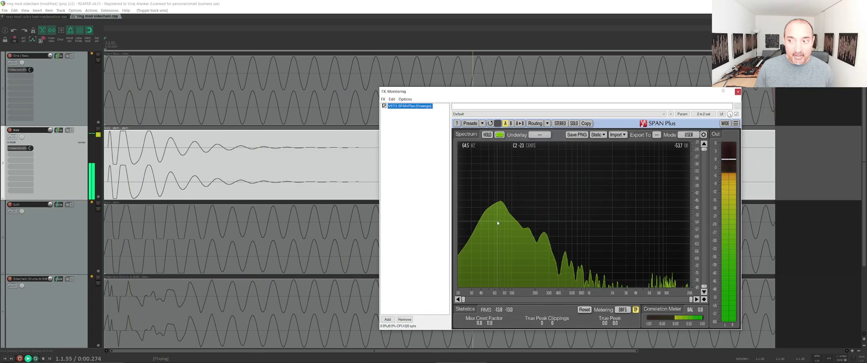
key("space")
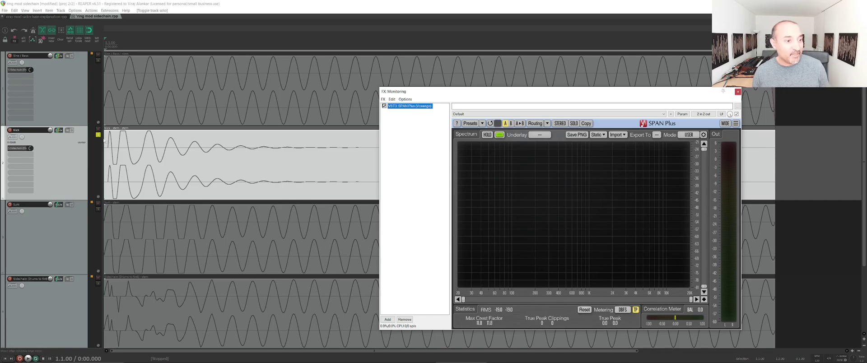
- Unsolo Kick, clear the Sum clip indicator, then solo Sum and play it through SPAN Plus
left_click(98, 135)
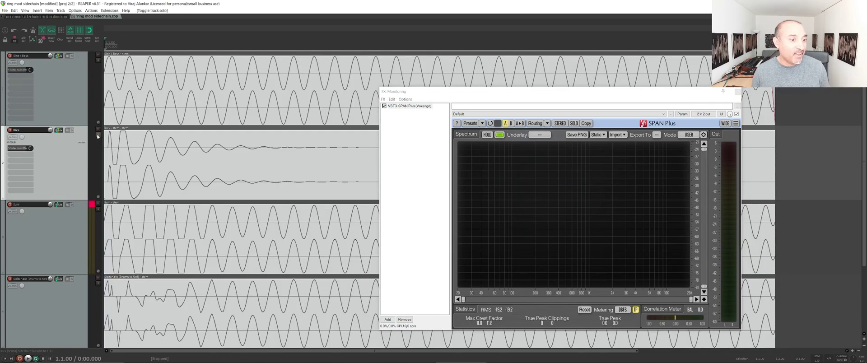
left_click(92, 205)
left_click(97, 209)
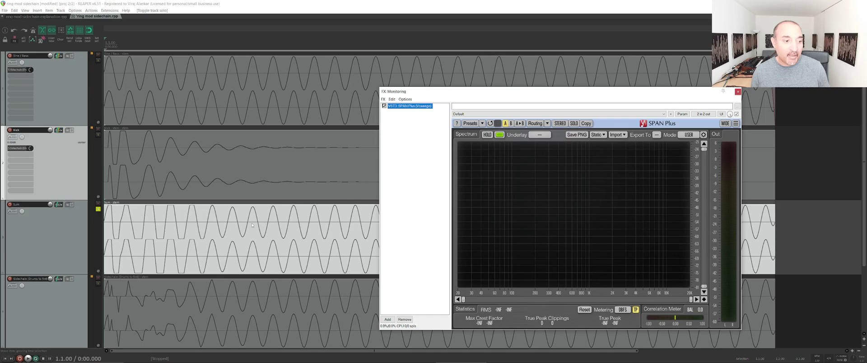
key("space")
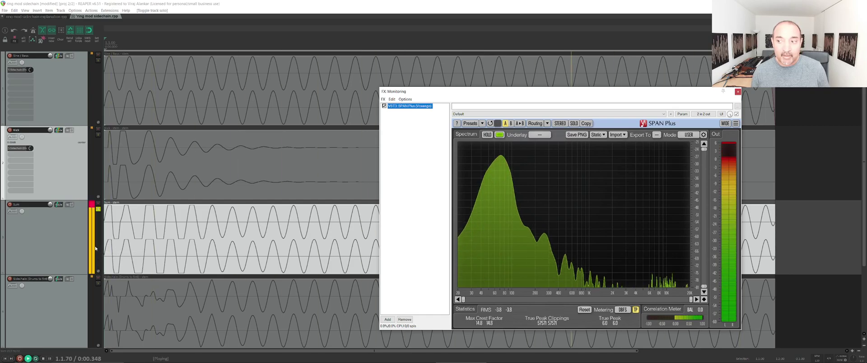
key("space")
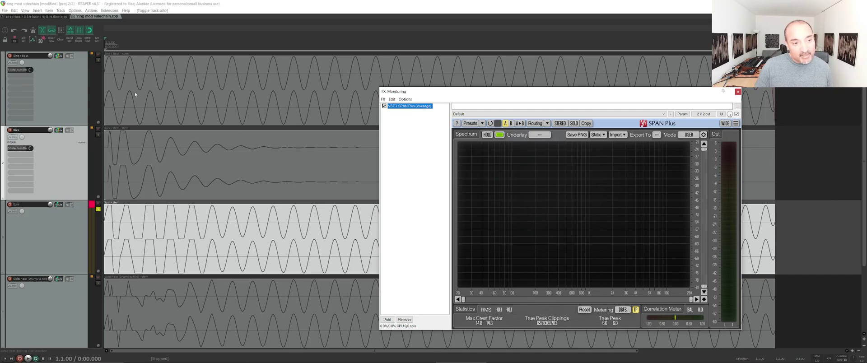
- Clear the Sum clip indicator, select all items, and solo the Sidechain track
left_click(94, 207)
key("ctrl+a")
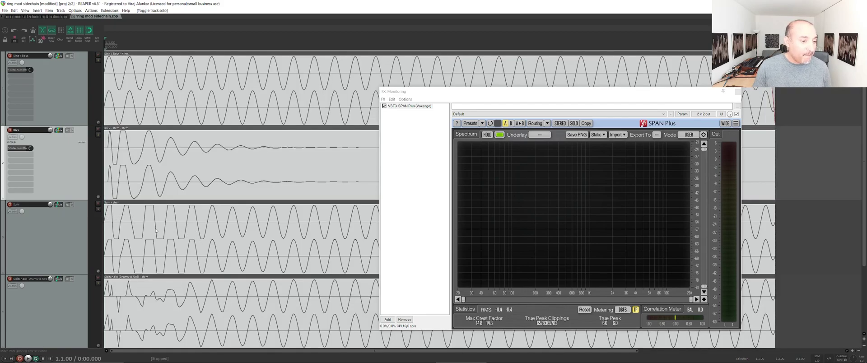
left_click(99, 283)
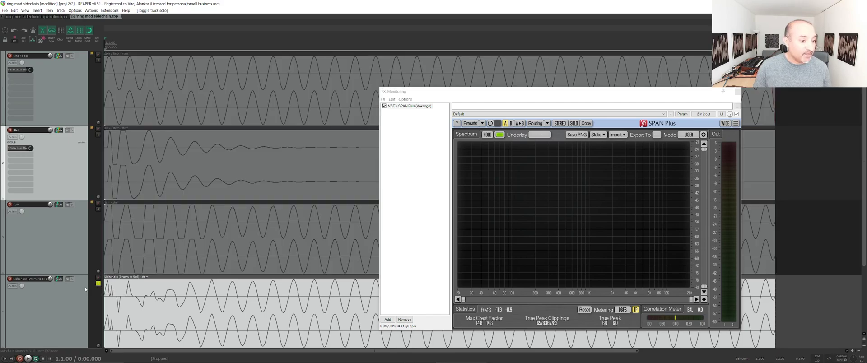
- Reset SPAN Plus, play the Sidechain track's spectrum, then close the monitoring FX window
left_click(584, 310)
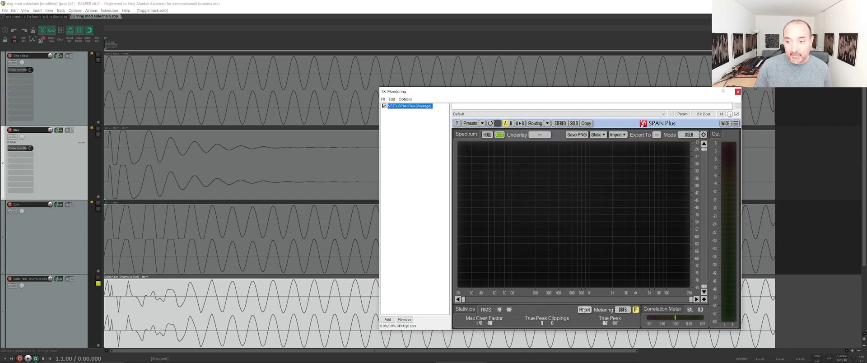
key("space")
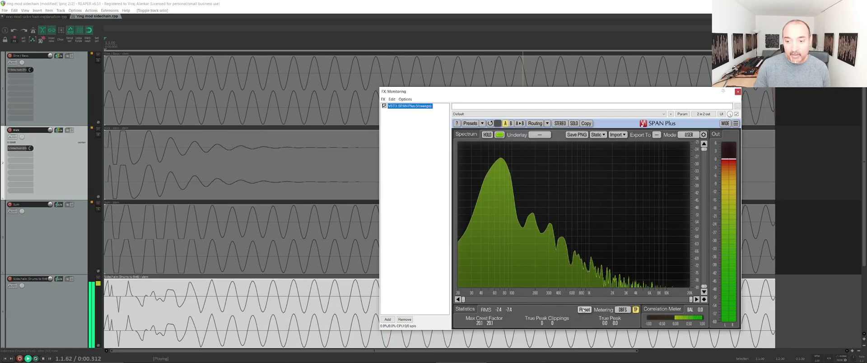
key("space")
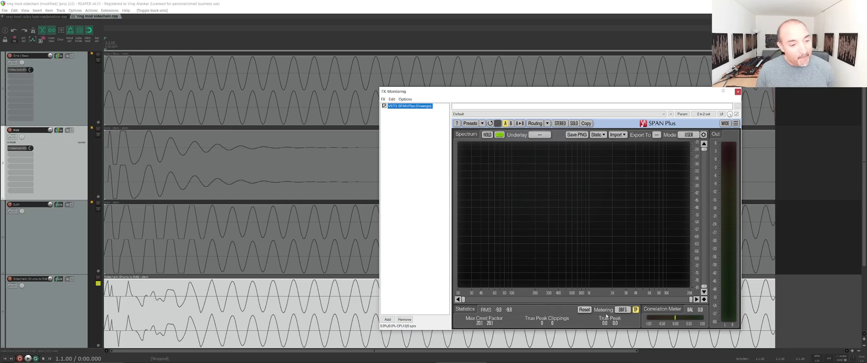
left_click(738, 92)
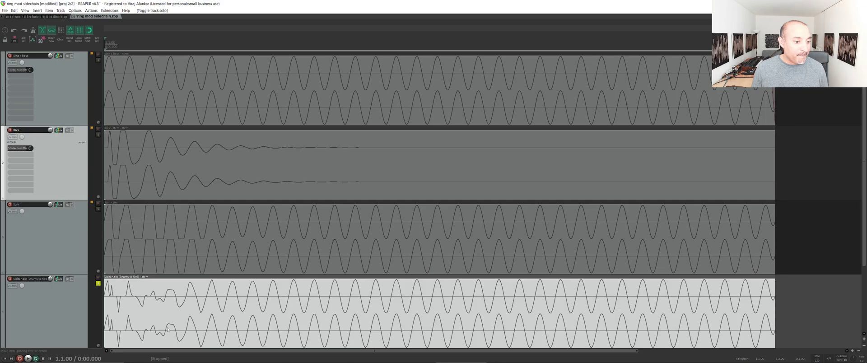
left_click(78, 314)
key("space")
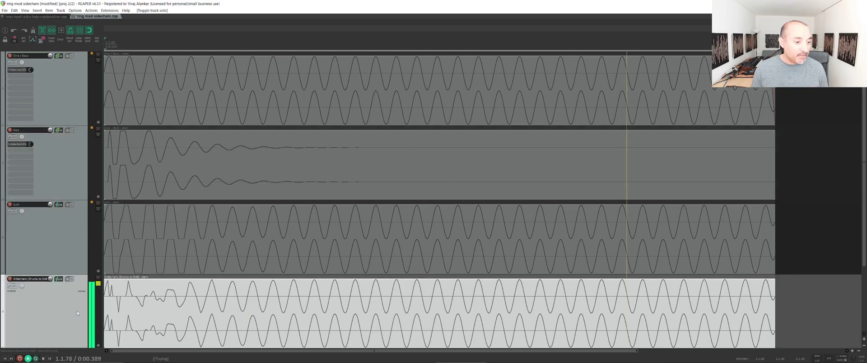
key("space")
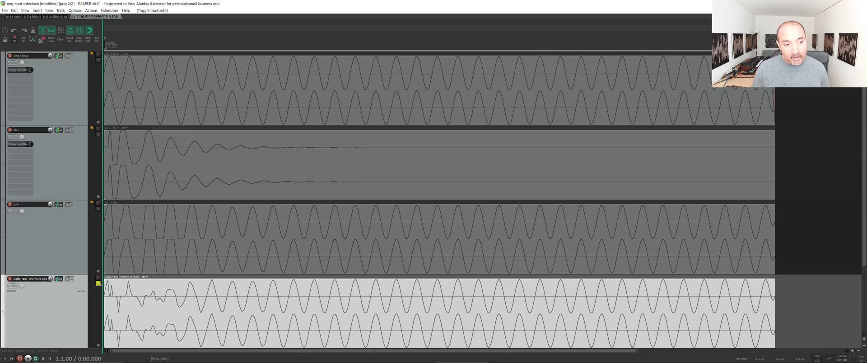
left_click(99, 284)
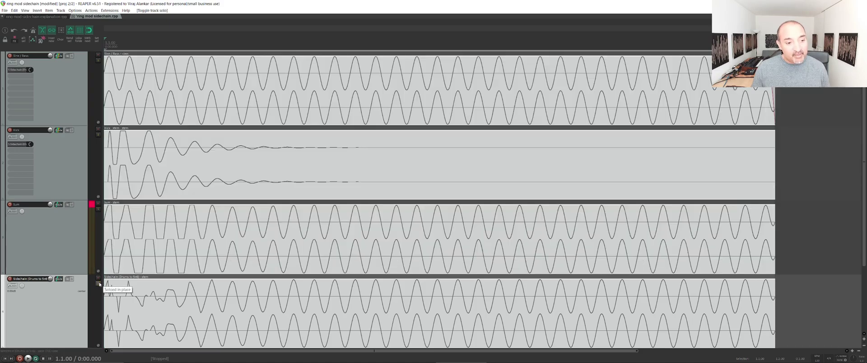
left_click(99, 284)
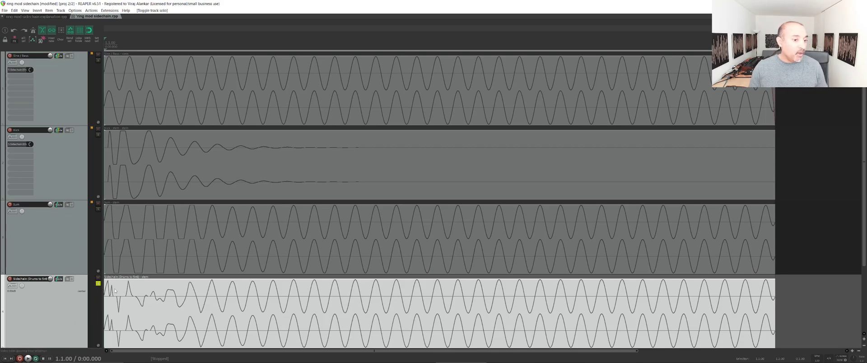
- Unsolo the Sidechain track and clear the Sum track's clip indicator
left_click(99, 284)
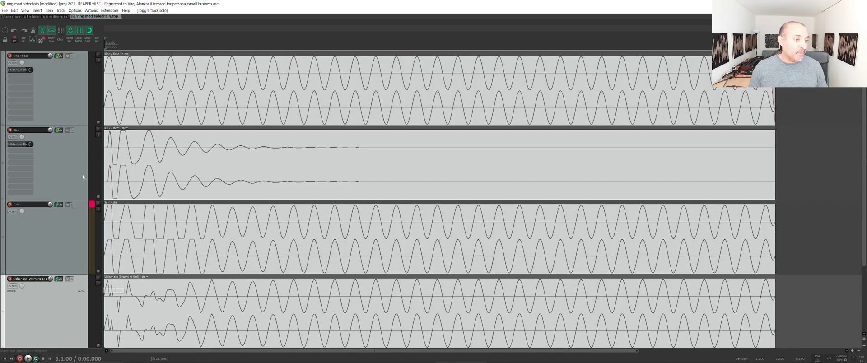
left_click(90, 207)
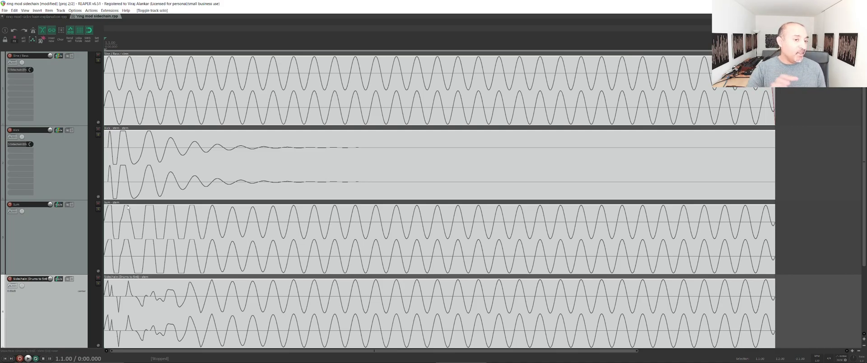
key("F6")
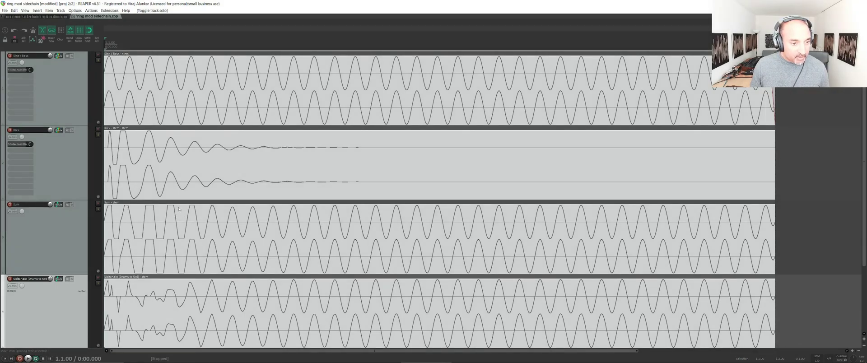
- Solo Sum, lower all item volumes to about -1.19dB, then unsolo Sum
left_click(179, 209)
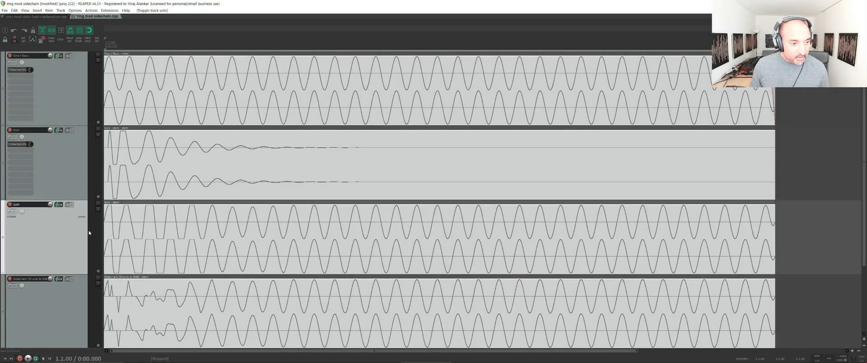
left_click(98, 210)
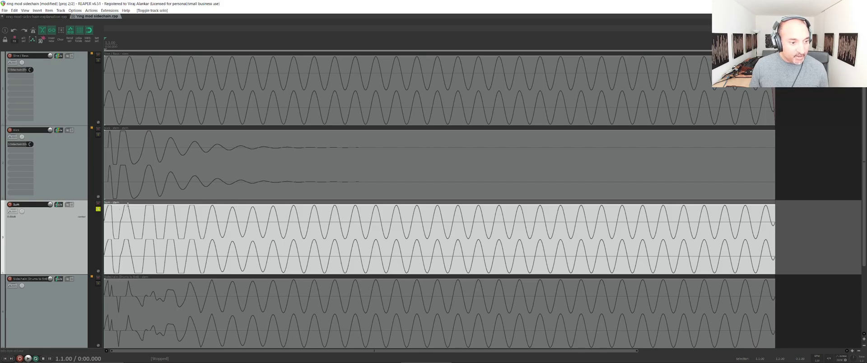
left_click_drag(166, 204, 194, 196)
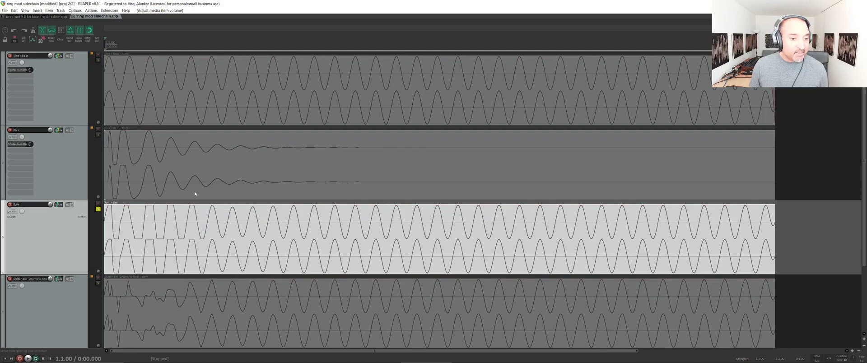
left_click(98, 208)
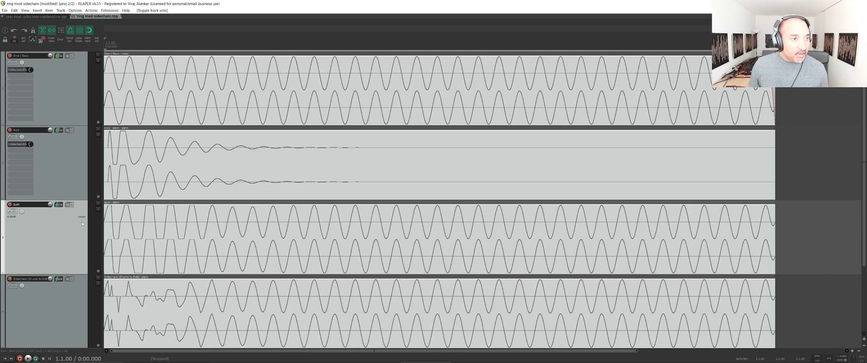
- Close the ring mod sidechain project tab without saving changes
left_click(74, 17)
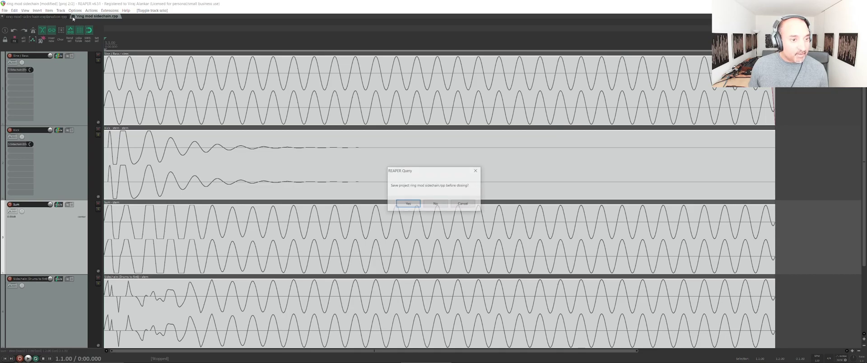
left_click(435, 203)
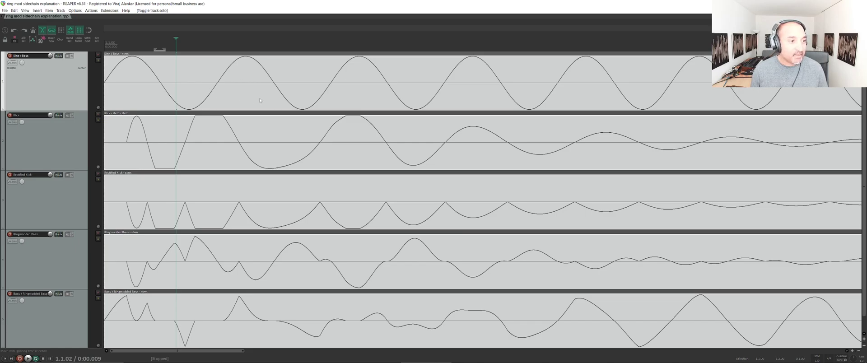
- Compare the Kick and Rectified Kick waveforms by selecting each track in turn
left_click(75, 145)
scroll(253, 145, "down", 3)
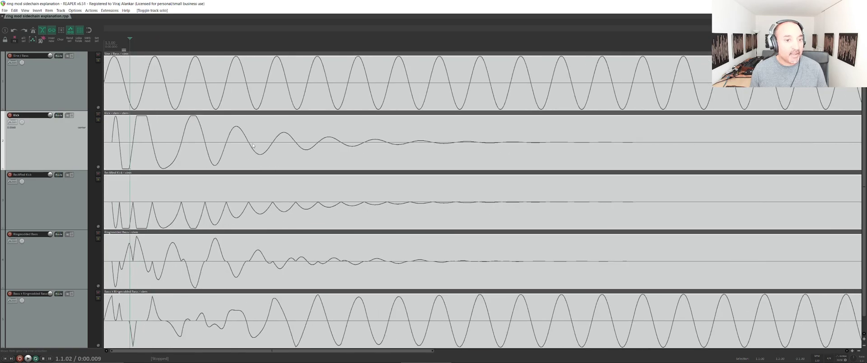
scroll(253, 145, "down", 4)
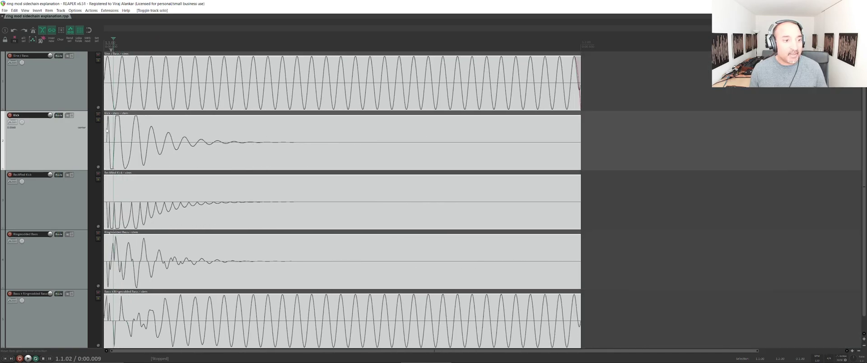
scroll(113, 127, "up", 3)
scroll(108, 130, "up", 4)
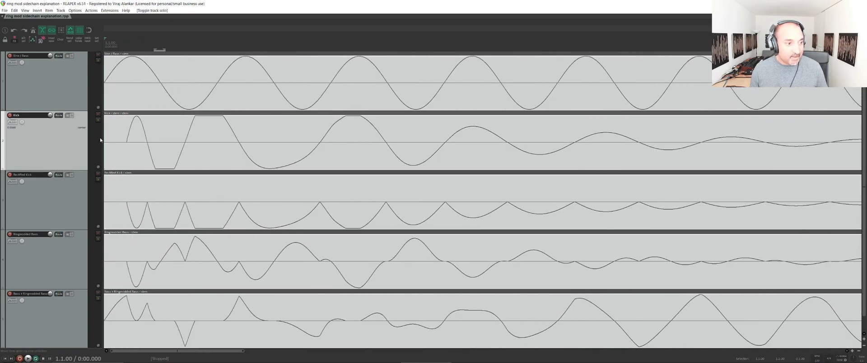
left_click(63, 193)
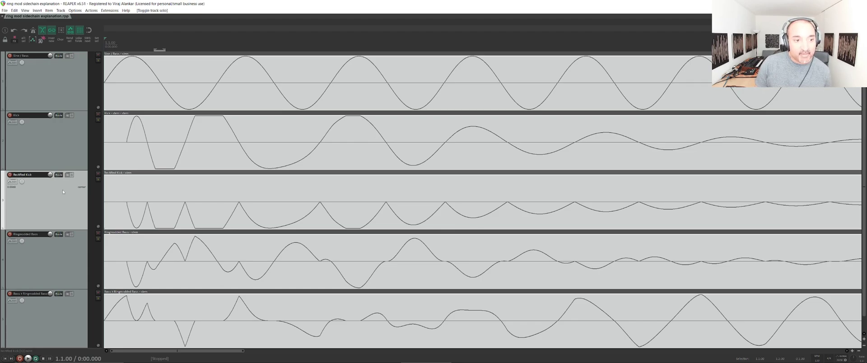
left_click(43, 140)
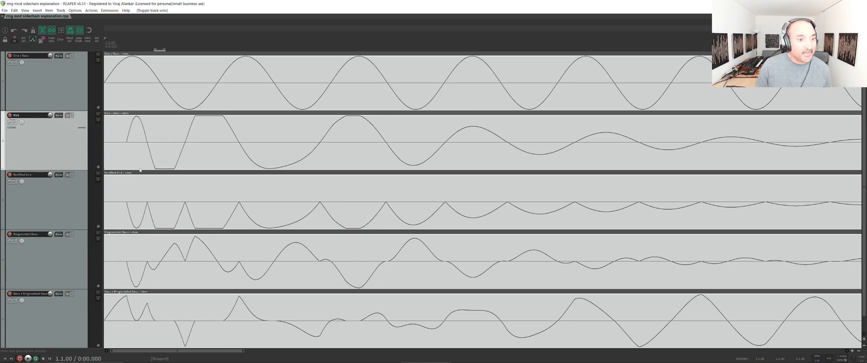
left_click(73, 189)
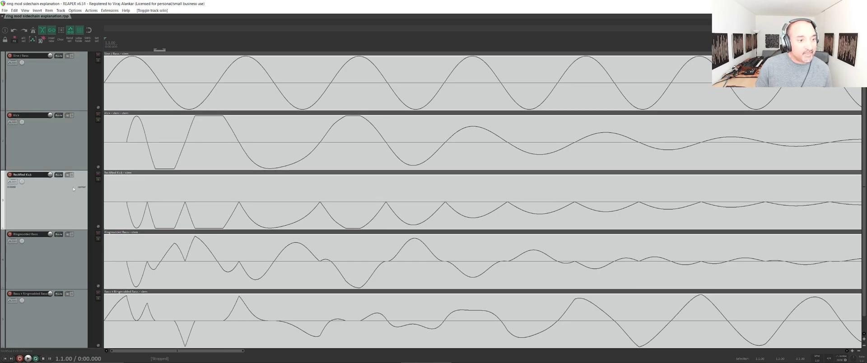
left_click(69, 156)
left_click(84, 217)
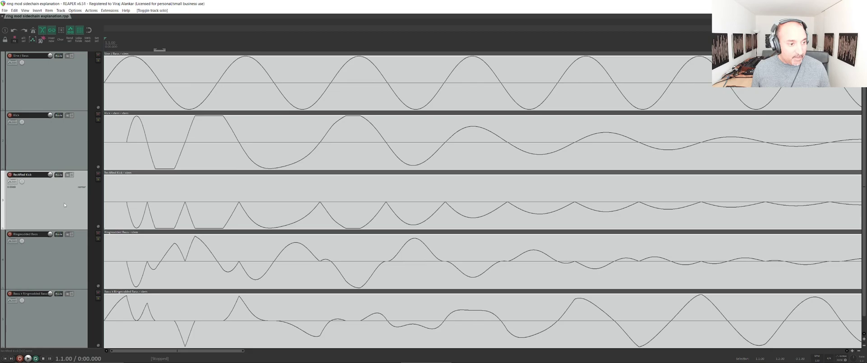
- Compare Ringmodded Bass against Rectified Kick, then clear the loop region in the ruler
left_click(62, 260)
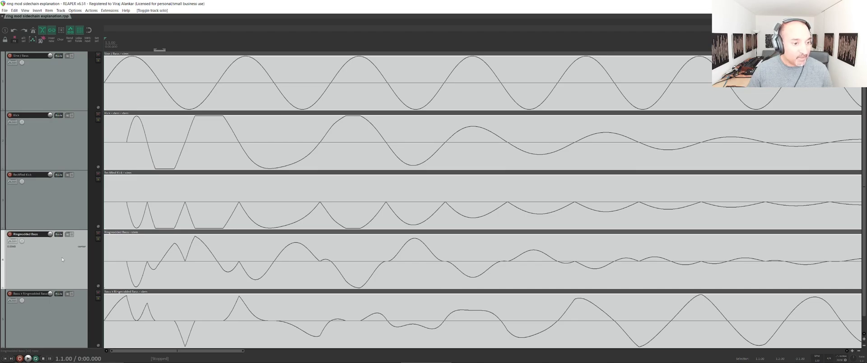
left_click(61, 213)
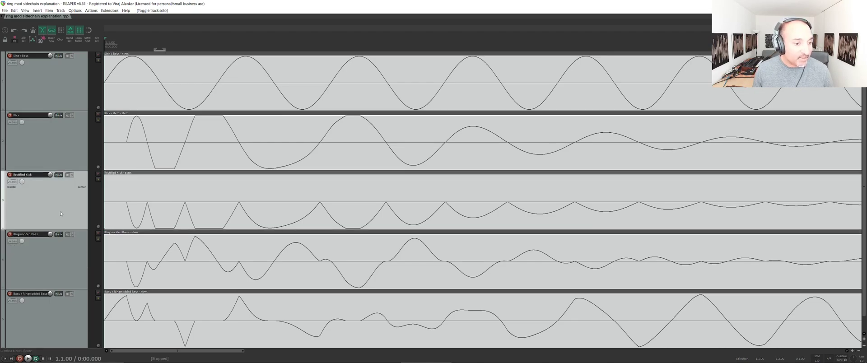
left_click(64, 248)
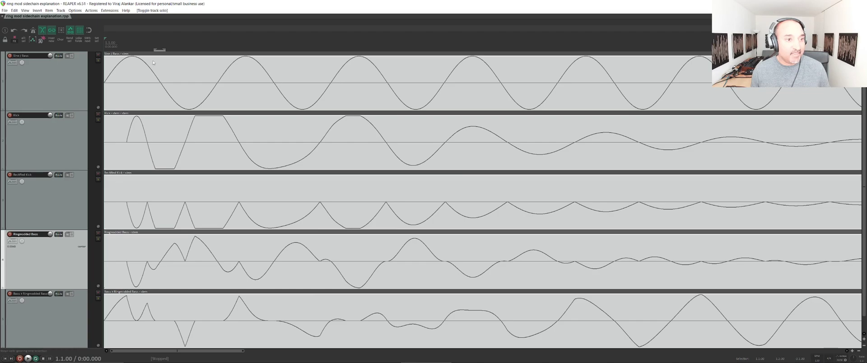
left_click(133, 49)
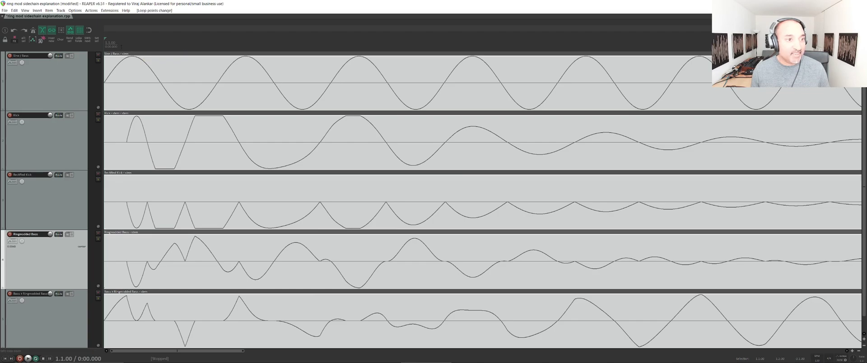
- Place the edit cursor just after the kick's start and compare Rectified Kick with Sine / Bass
left_click(132, 40)
left_click_drag(133, 42, 138, 42)
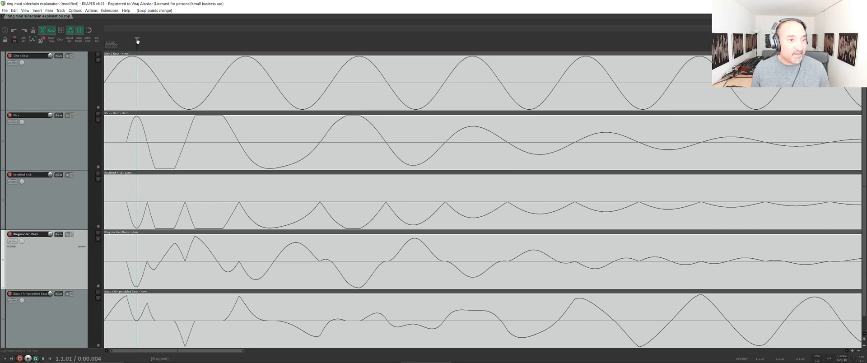
left_click(64, 210)
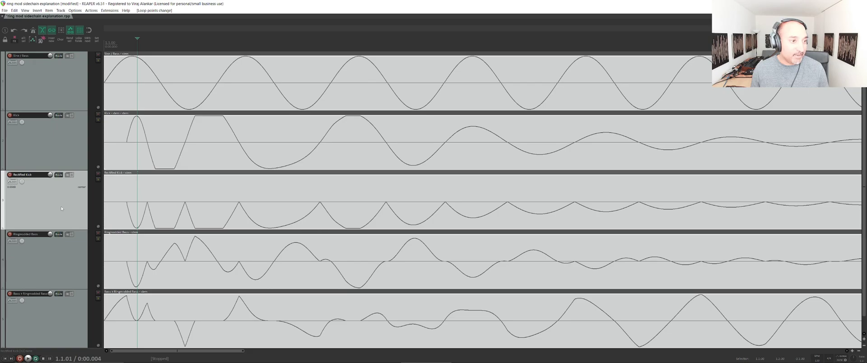
left_click(63, 74)
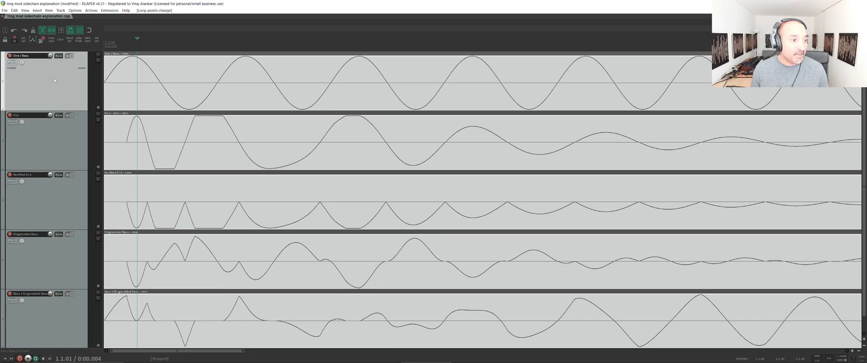
left_click(59, 212)
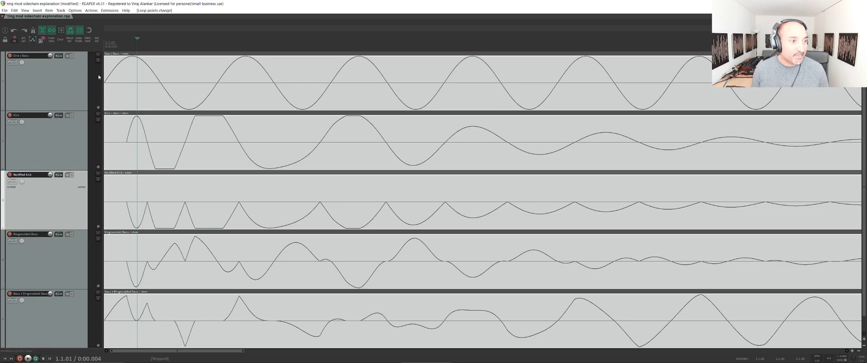
left_click(64, 74)
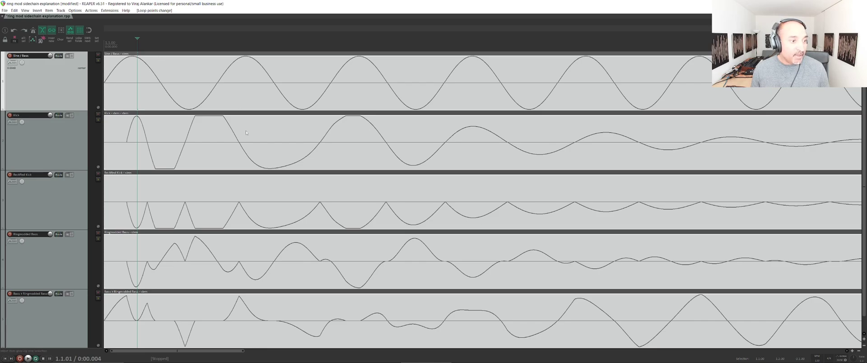
- Compare Rectified Kick with Ringmodded Bass, settling the edit cursor at 0:00.005 after trying 0:00.007
left_click(143, 224)
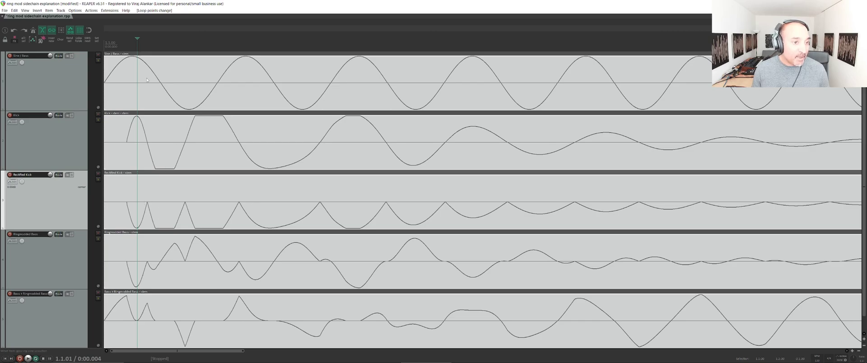
left_click(71, 272)
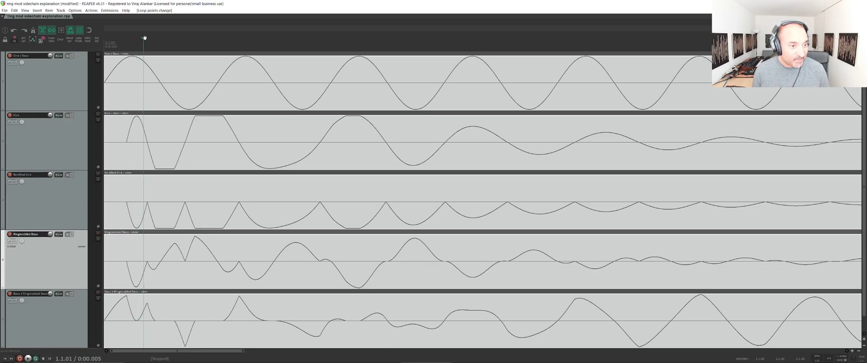
left_click_drag(144, 38, 162, 40)
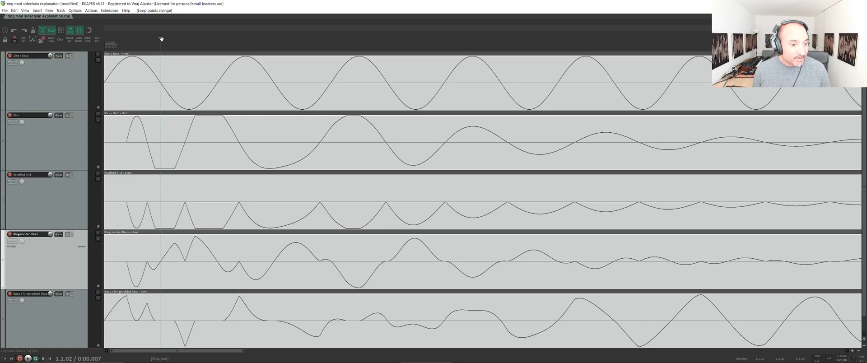
left_click_drag(161, 39, 148, 38)
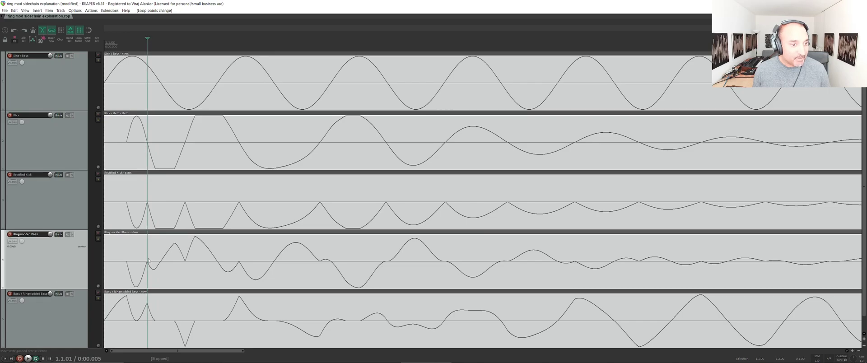
left_click(165, 74)
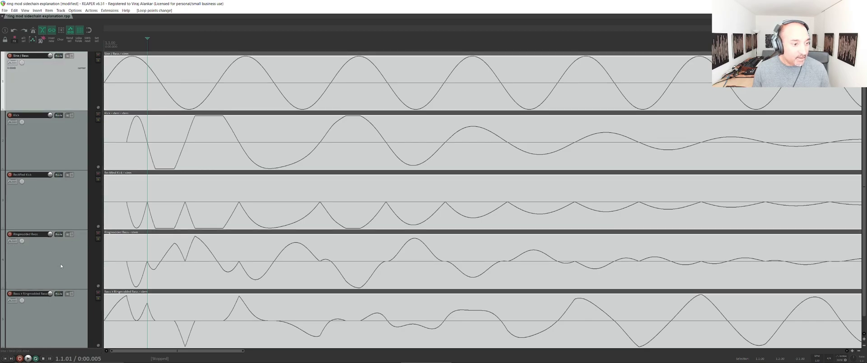
left_click(62, 207)
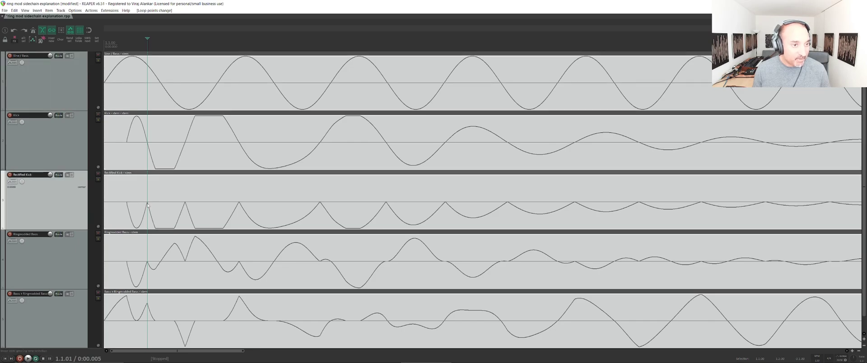
left_click(151, 264)
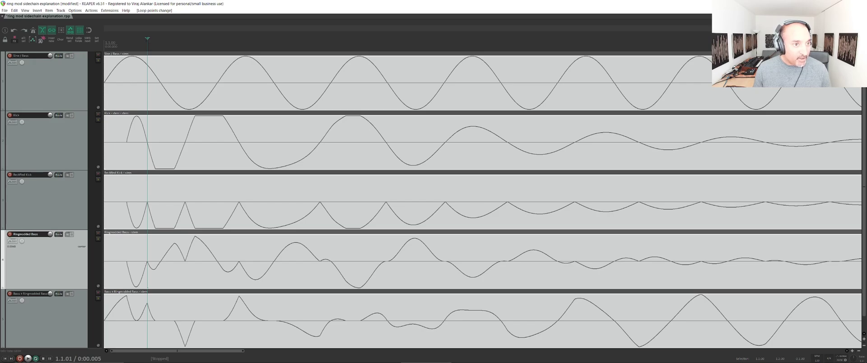
left_click_drag(147, 39, 166, 40)
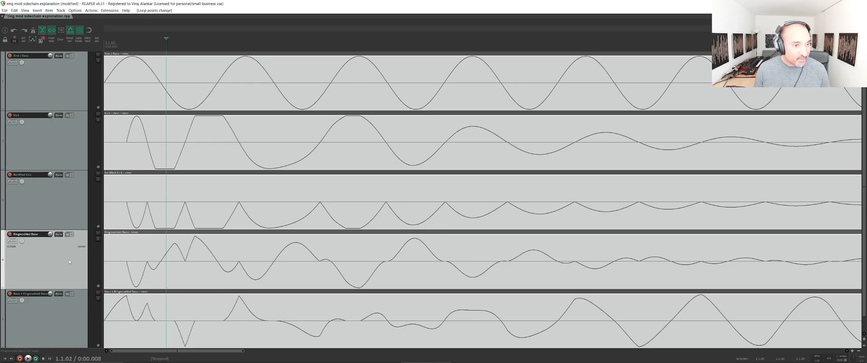
left_click(65, 76)
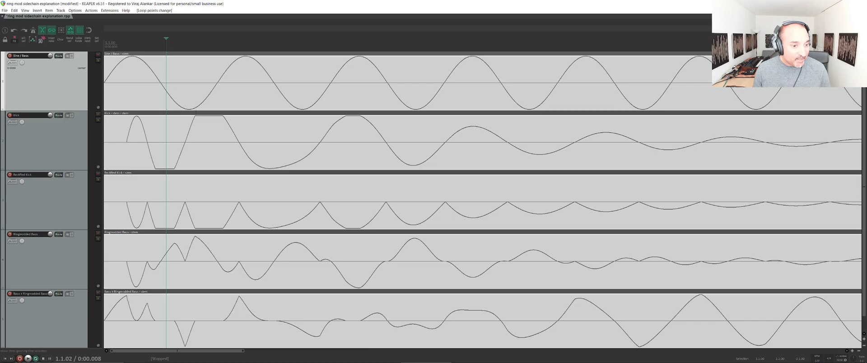
left_click(69, 217)
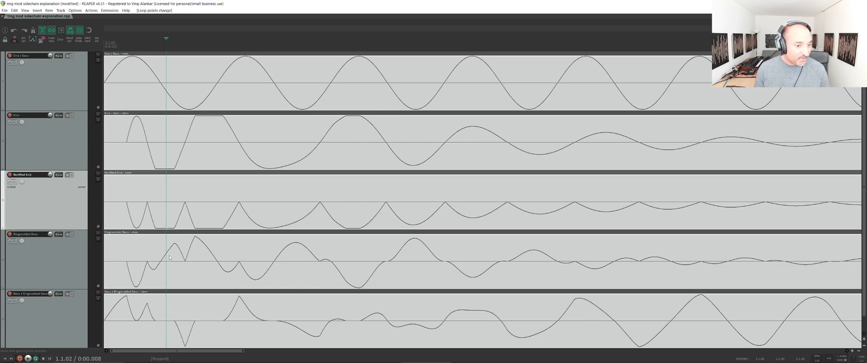
left_click_drag(167, 40, 274, 43)
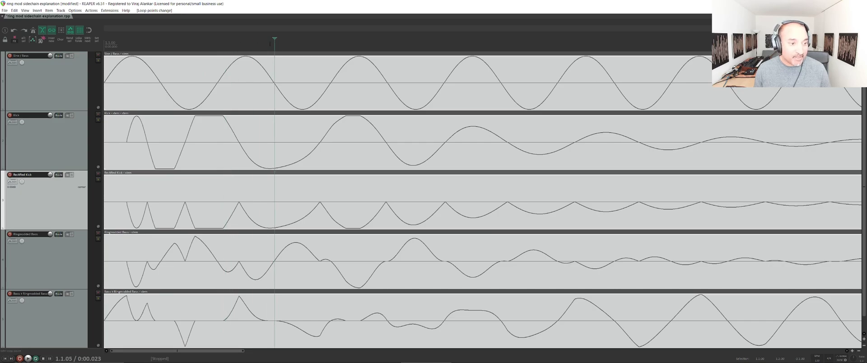
left_click(69, 264)
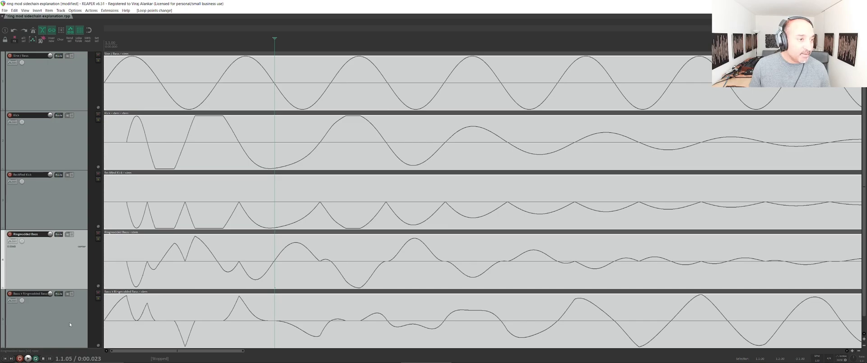
left_click(49, 89)
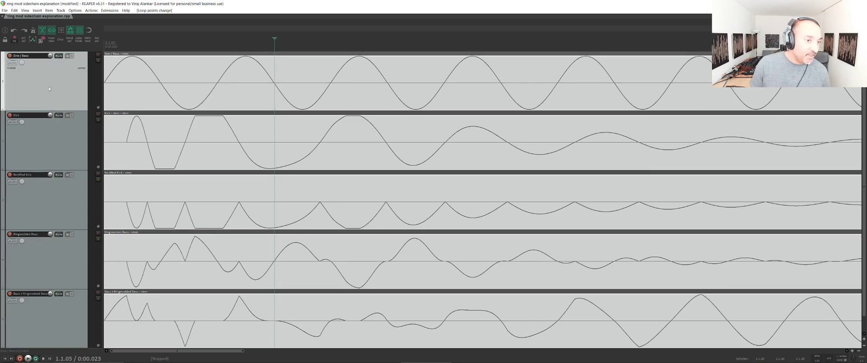
left_click(61, 261)
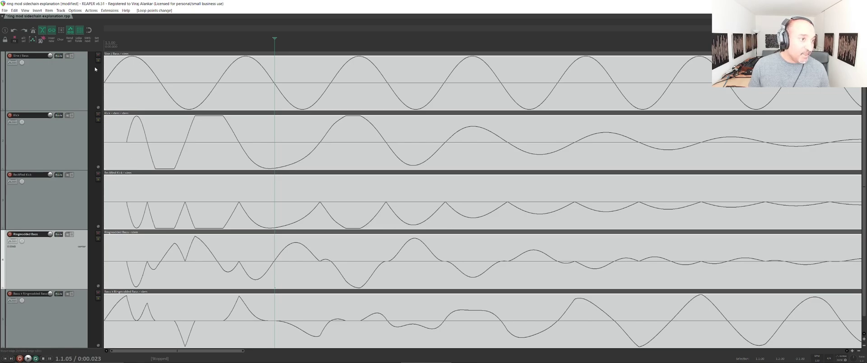
left_click(67, 72)
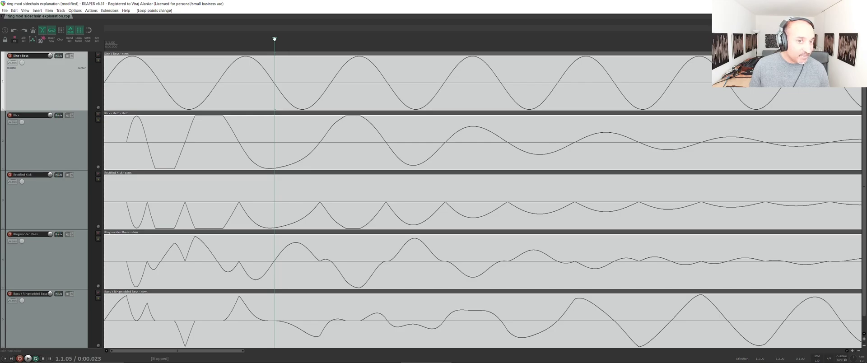
left_click_drag(275, 38, 138, 38)
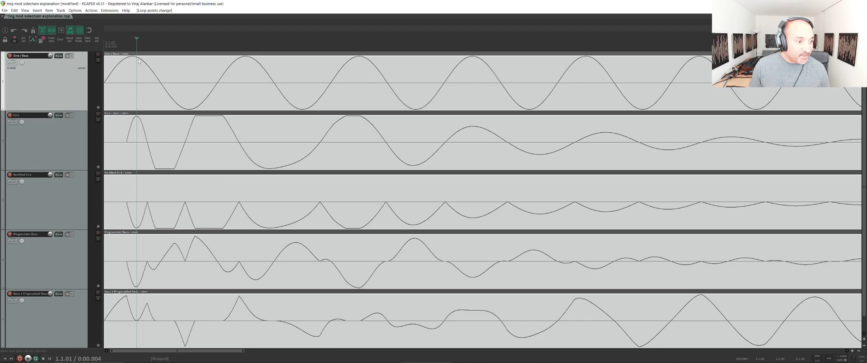
left_click(140, 287)
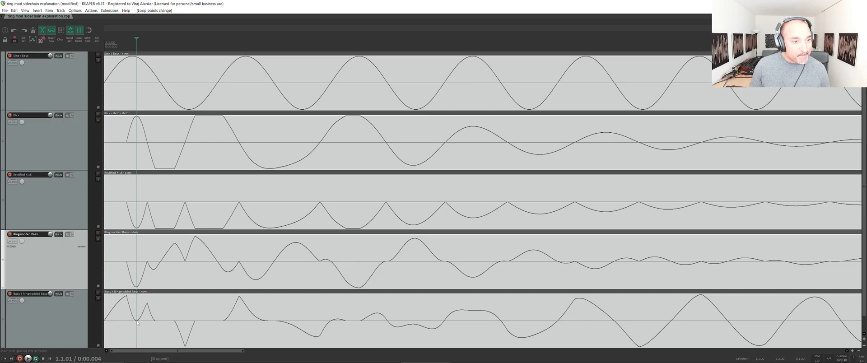
left_click_drag(138, 38, 148, 39)
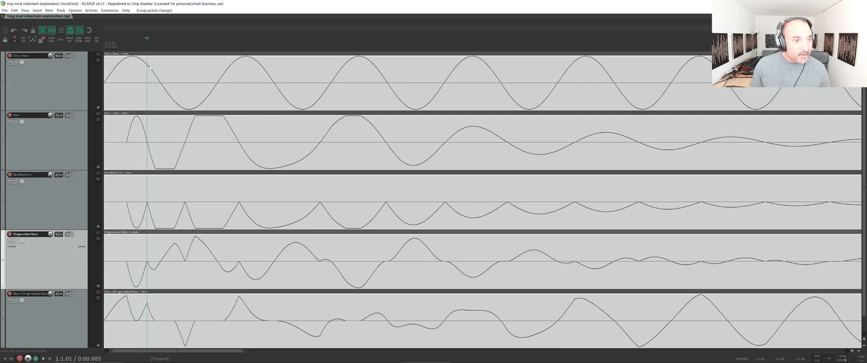
left_click(62, 72)
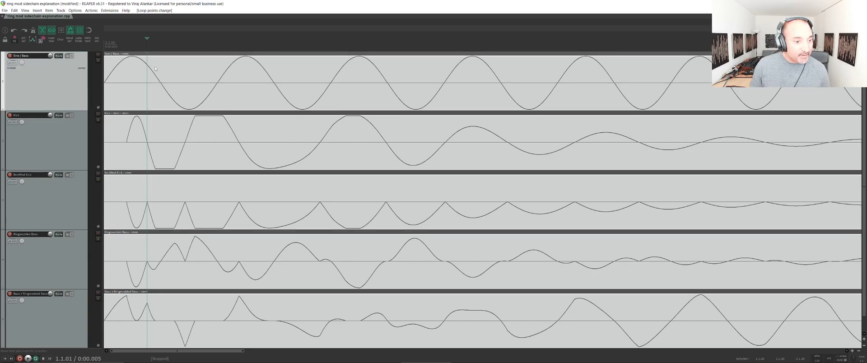
left_click(66, 274)
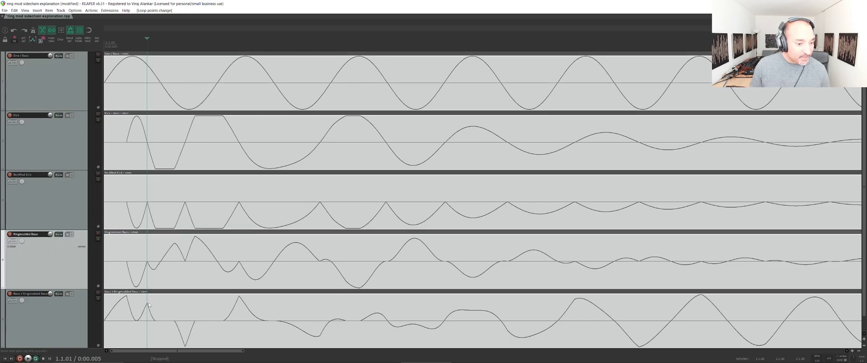
left_click(73, 322)
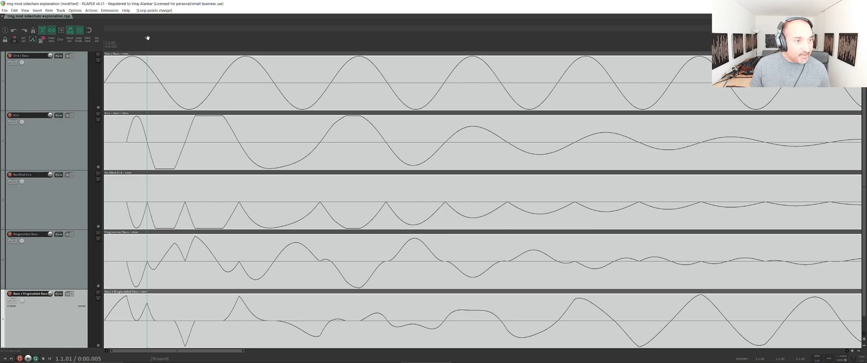
left_click_drag(156, 39, 181, 40)
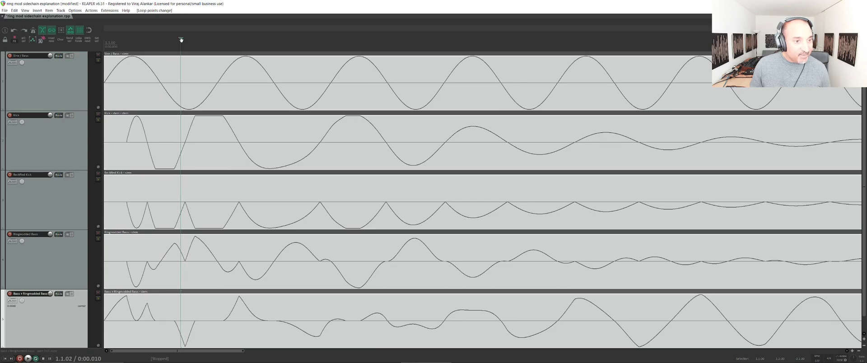
left_click(59, 86)
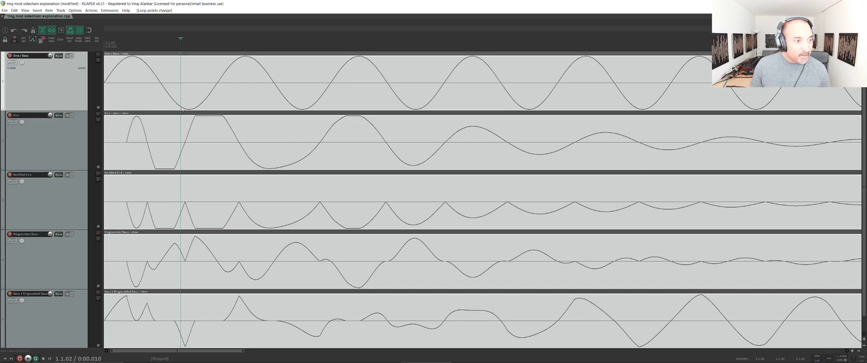
left_click(49, 264)
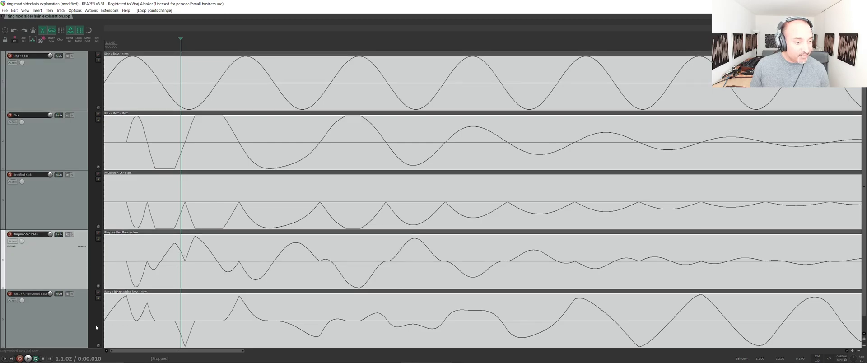
left_click(139, 328)
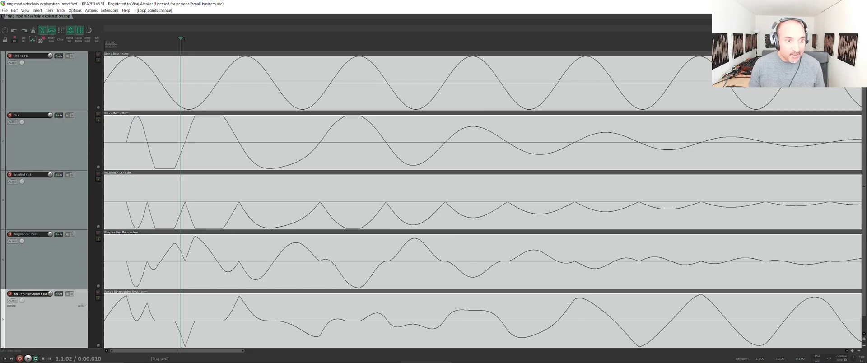
left_click_drag(181, 38, 332, 39)
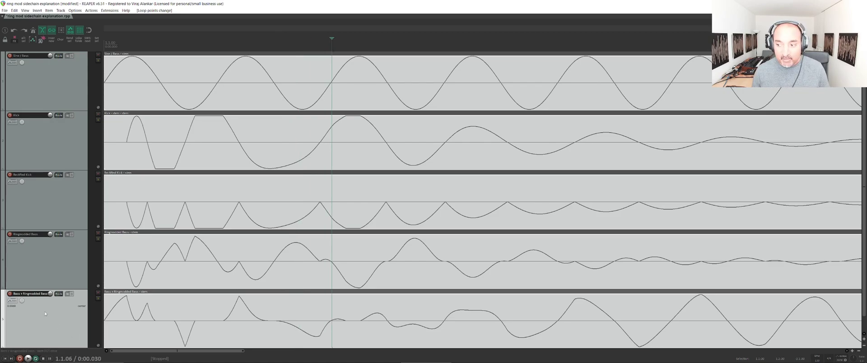
- Scroll the track view to see the full length of all five waveforms
scroll(48, 313, "down", 1)
scroll(140, 298, "down", 8)
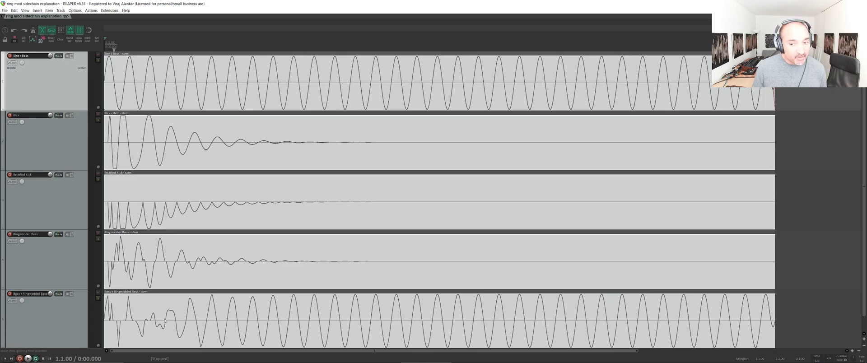
- Remove all of the project's tracks, confirming the prompt, to leave an empty timeline
left_click(145, 318)
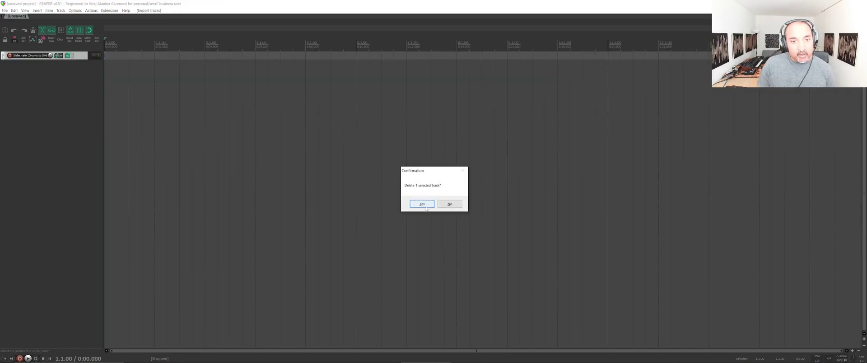
left_click(422, 204)
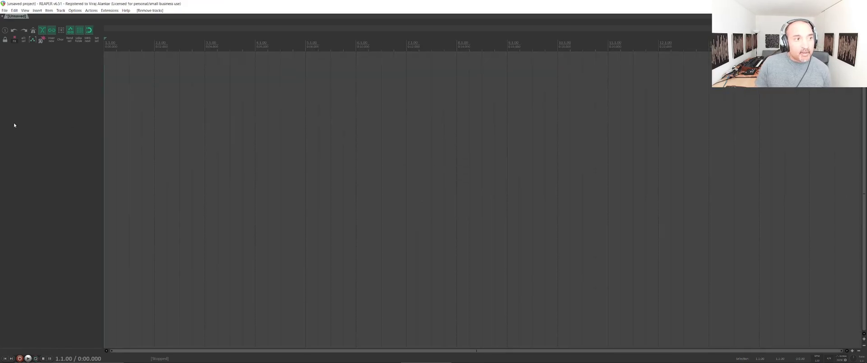
- Insert a track from the Ring Mod Sidechain One Track template and open its FX chain
right_click(36, 76)
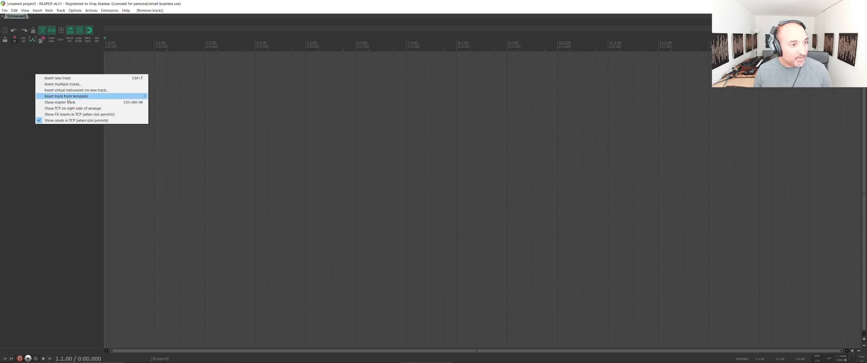
mouse_move(91, 96)
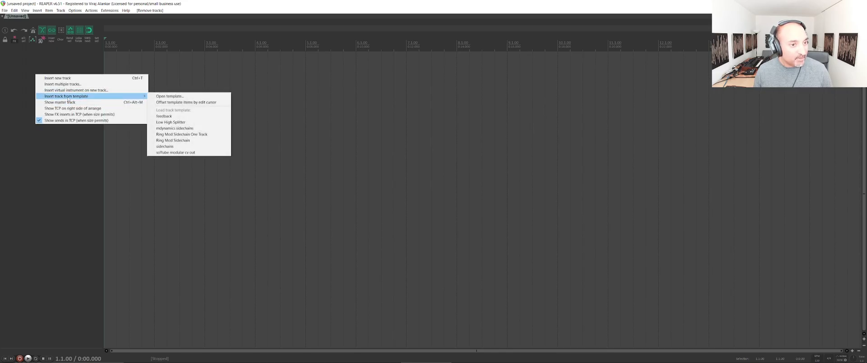
left_click(188, 135)
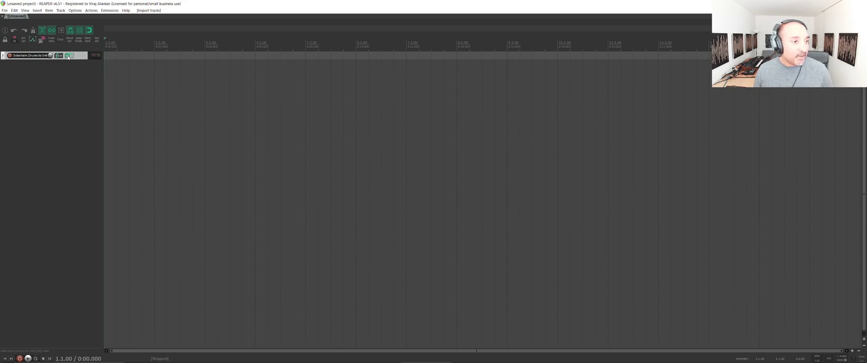
left_click(68, 55)
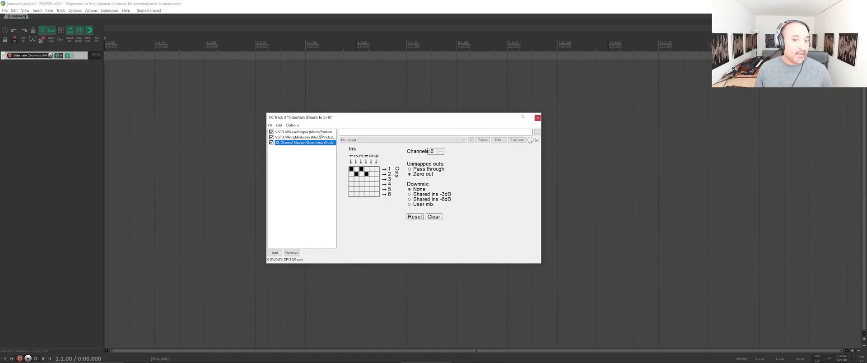
- Compare MWaveShaper's rectifying curve with MRingModulator's sine oscillator, ending on MWaveShaper
left_click(317, 131)
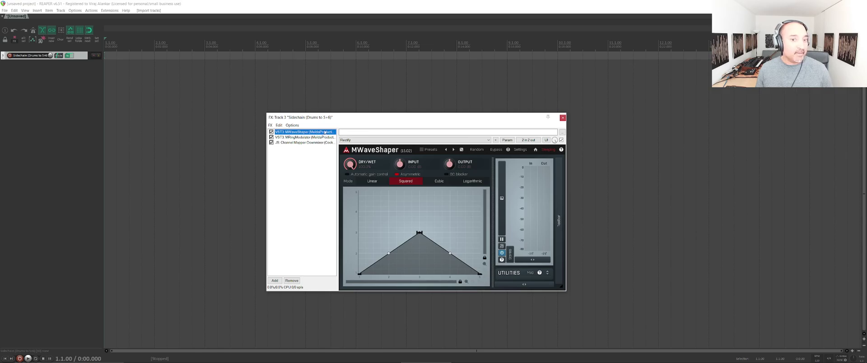
left_click_drag(382, 121, 330, 135)
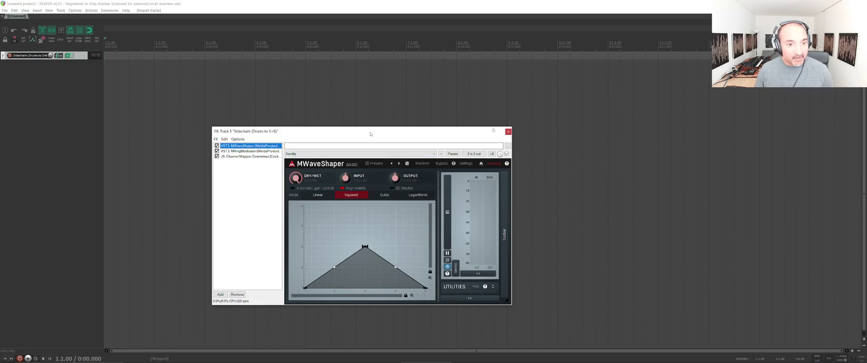
left_click(249, 151)
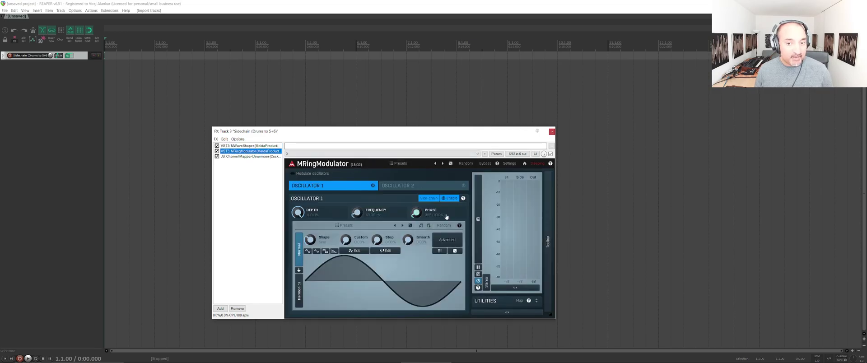
left_click(257, 146)
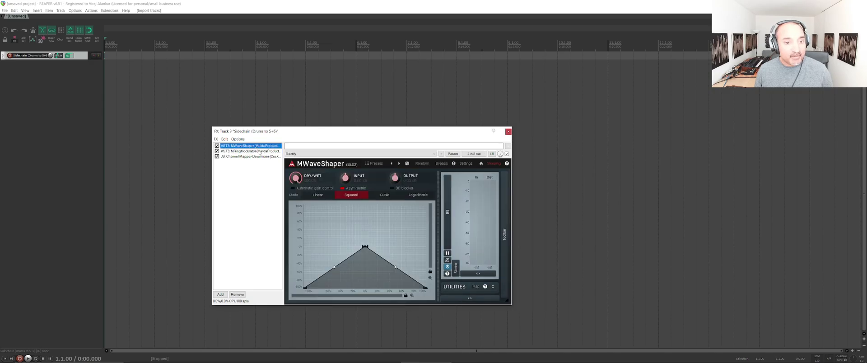
left_click(260, 151)
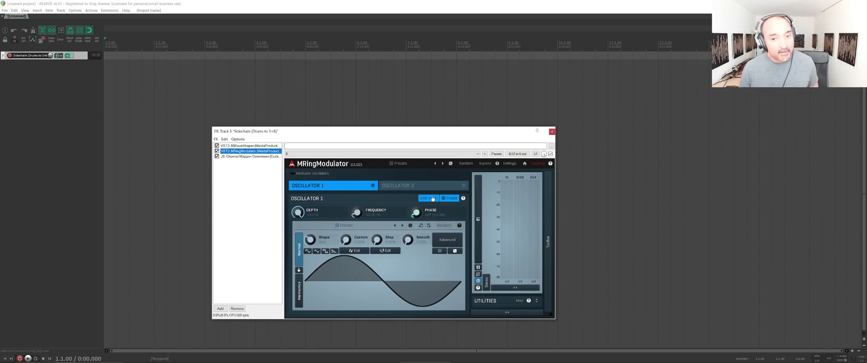
left_click(259, 145)
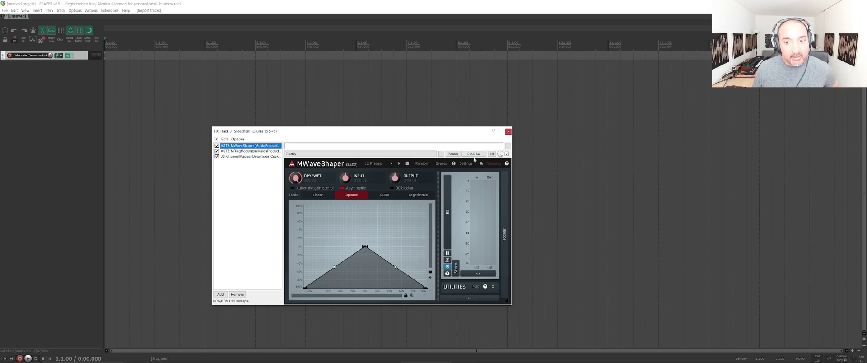
- Feed track channel 6 into MWaveShaper's input and unassign its left output from channel 5
left_click(470, 154)
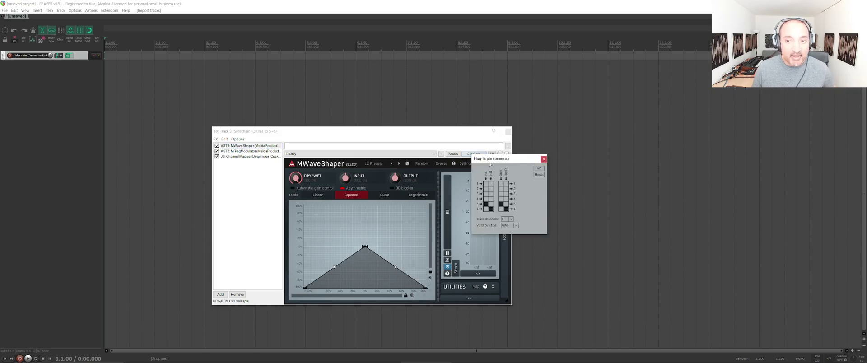
left_click_drag(499, 159, 556, 141)
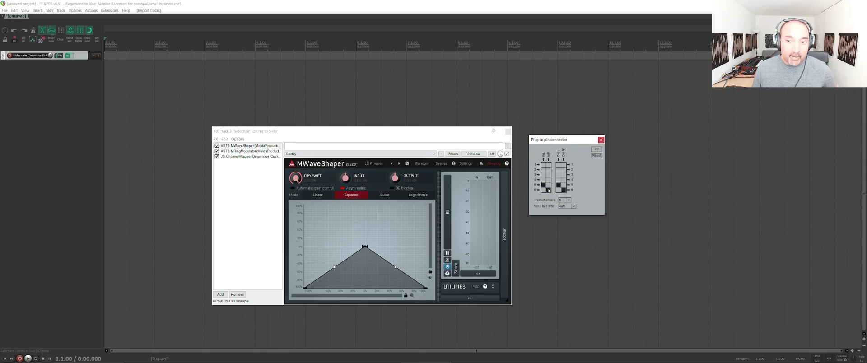
left_click(549, 189)
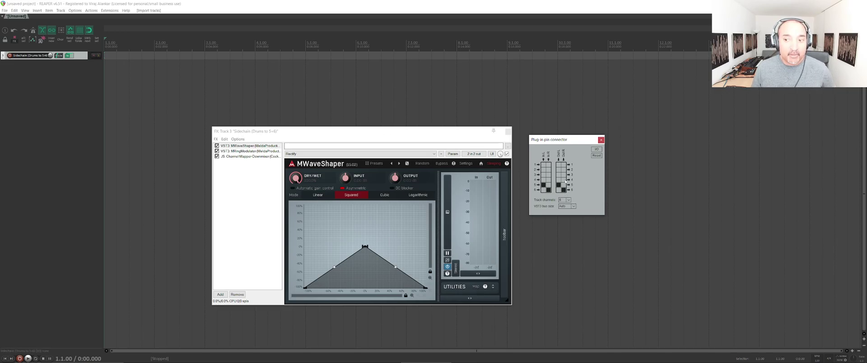
left_click(557, 185)
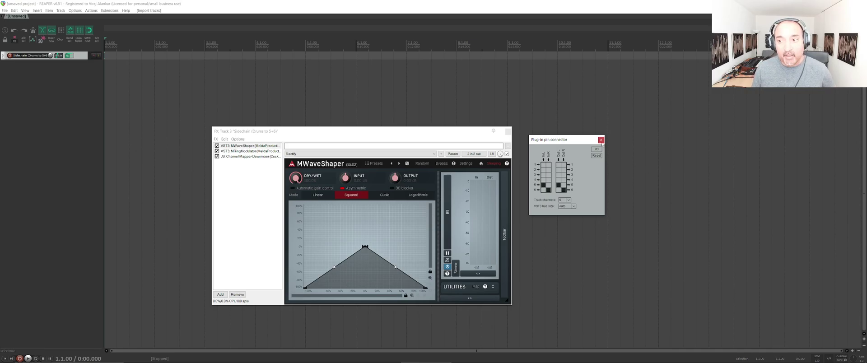
- Switch to MRingModulator and connect its input 1 to output 1 in the pin routing
left_click(602, 140)
left_click(257, 152)
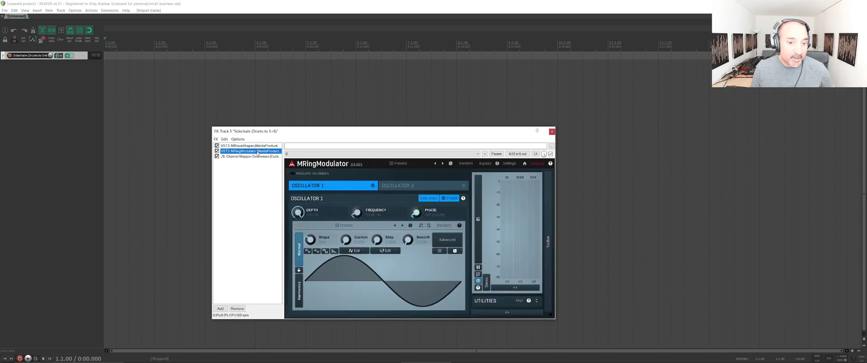
left_click(518, 154)
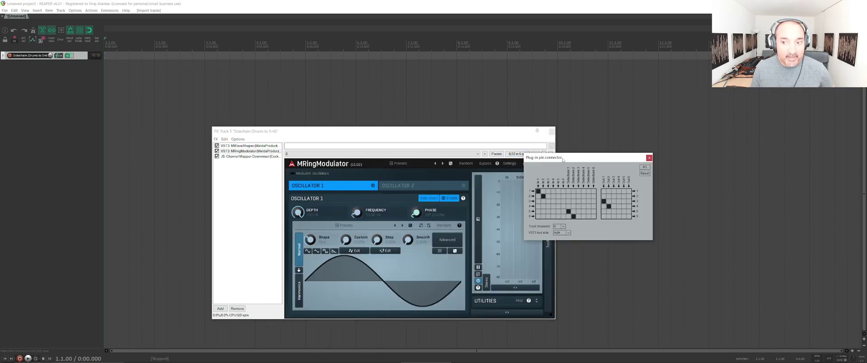
left_click_drag(563, 159, 388, 176)
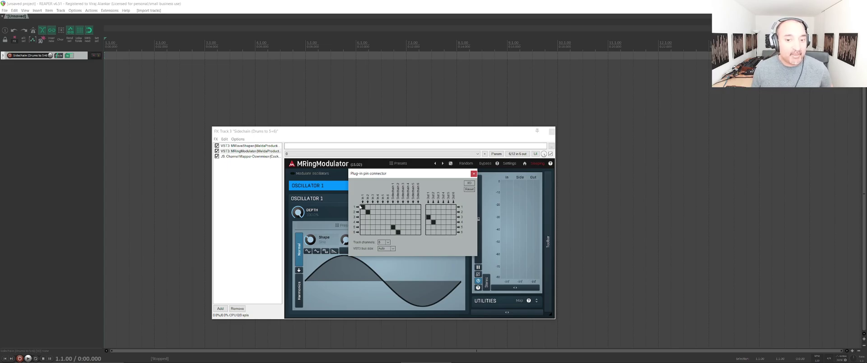
left_click(362, 207)
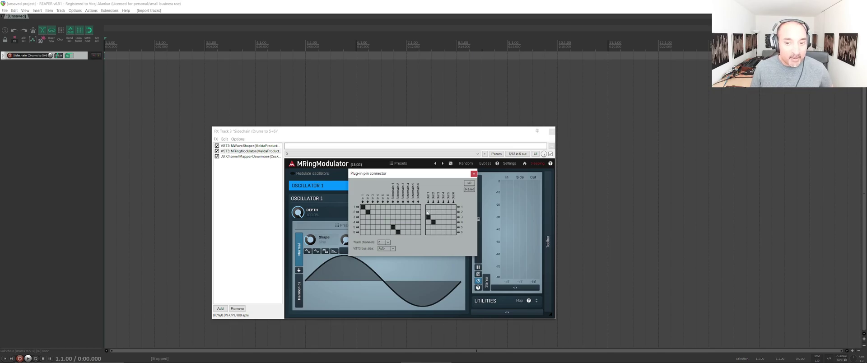
- Check the Channel Mapper-Downmixer's 6-in 6-out pin routing, then close the FX chain
left_click(473, 174)
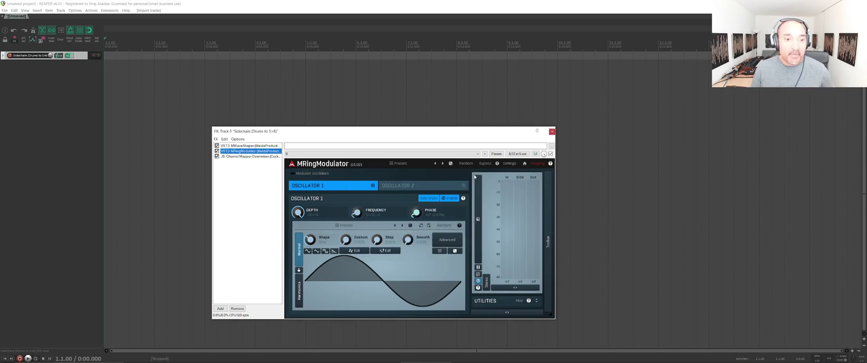
left_click(252, 157)
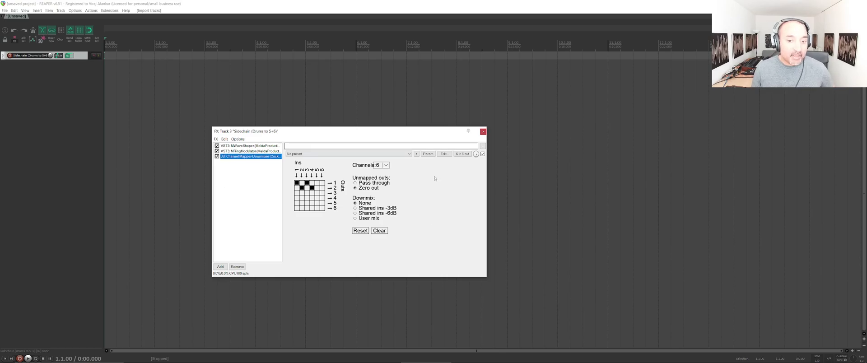
left_click(463, 154)
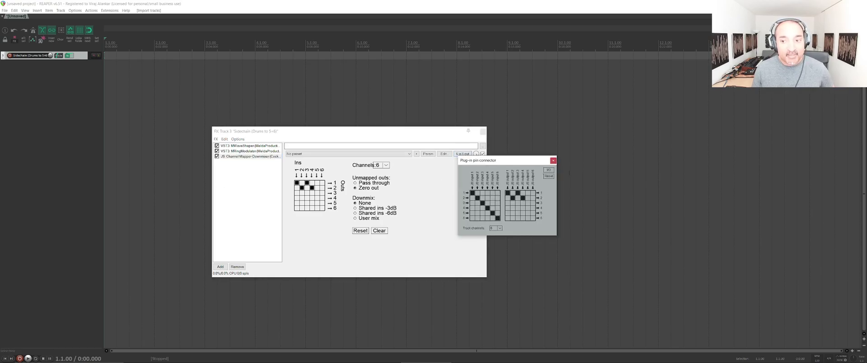
left_click(553, 161)
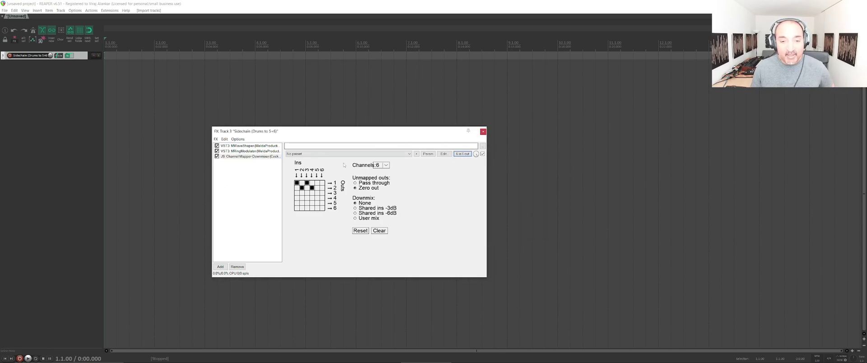
left_click(483, 132)
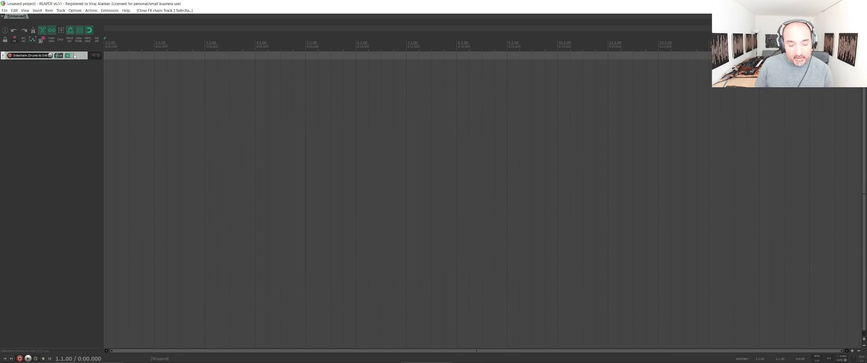
- Delete the Sidechain track and insert the Ring Mod Sidechain track template in its place
key("Delete")
left_click(422, 204)
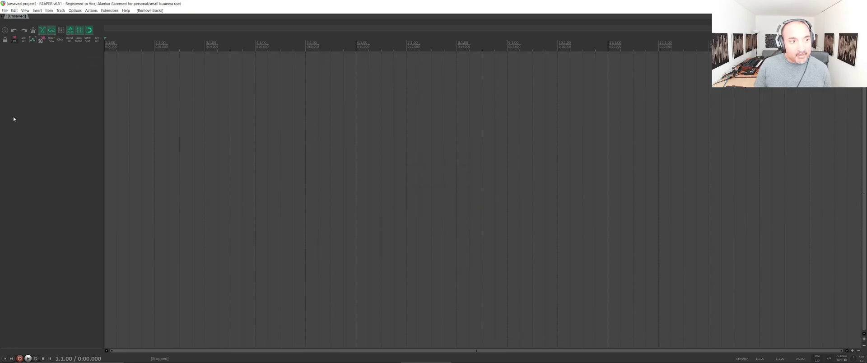
right_click(32, 90)
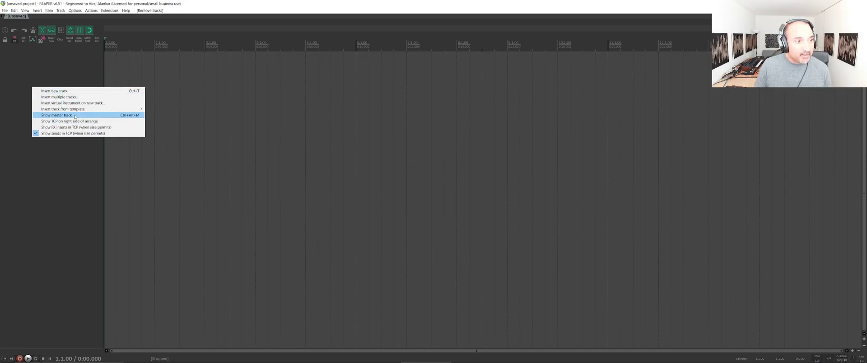
mouse_move(86, 108)
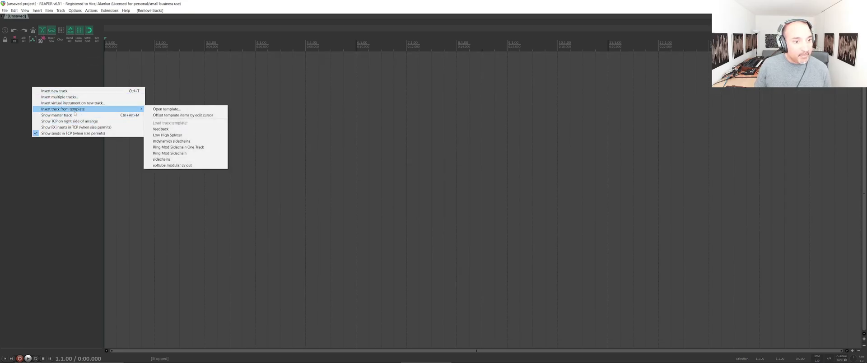
left_click(161, 152)
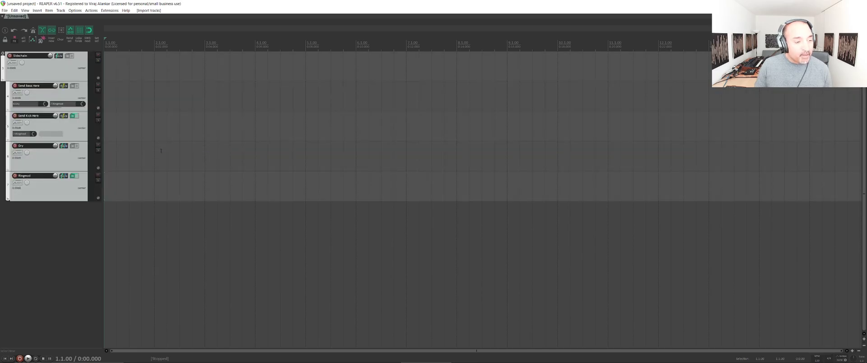
- Look through the new template tracks and open Send Kick Here's effect chain
left_click(73, 77)
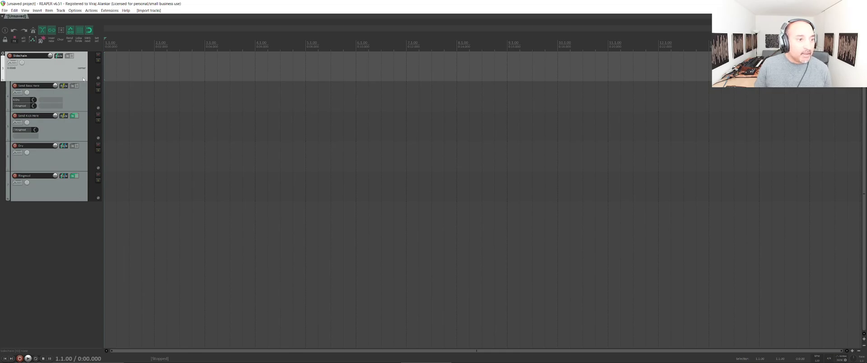
left_click(82, 95)
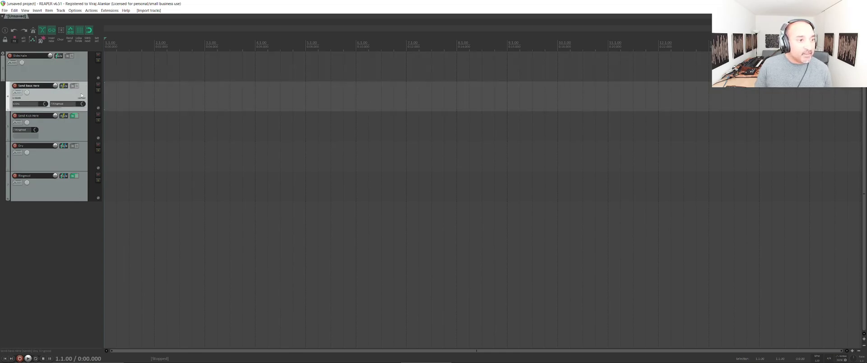
left_click(73, 66)
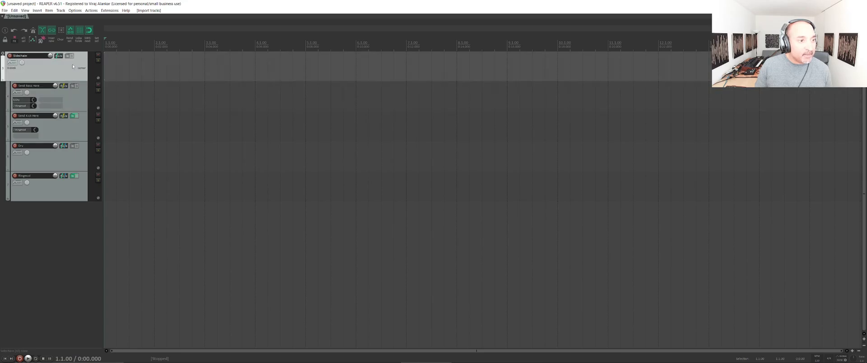
left_click(76, 132)
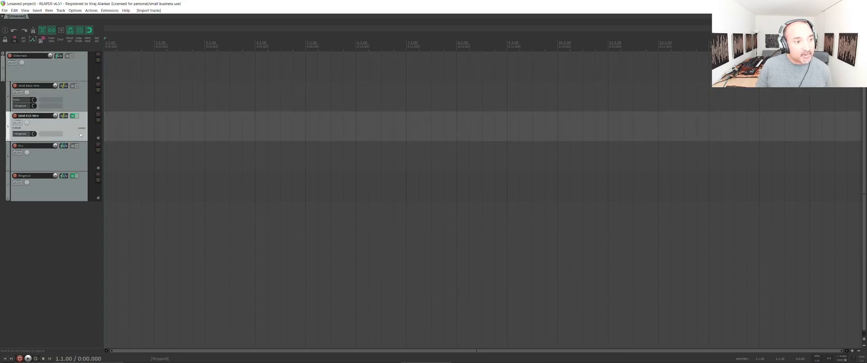
left_click(72, 115)
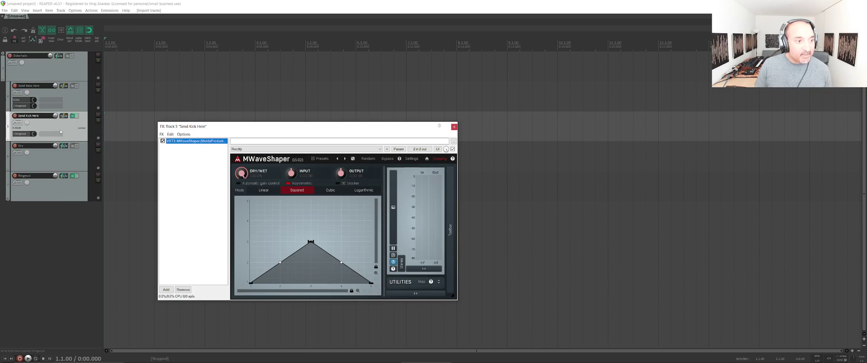
- Close Send Kick Here's FX, then inspect and close Ringmod's MRingModulator chain
left_click(454, 128)
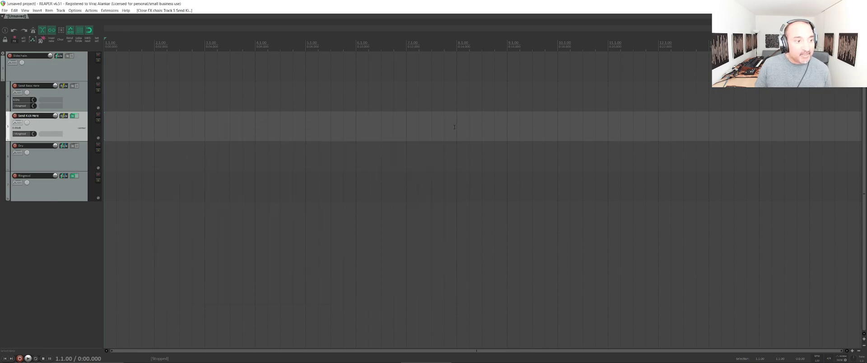
left_click(79, 185)
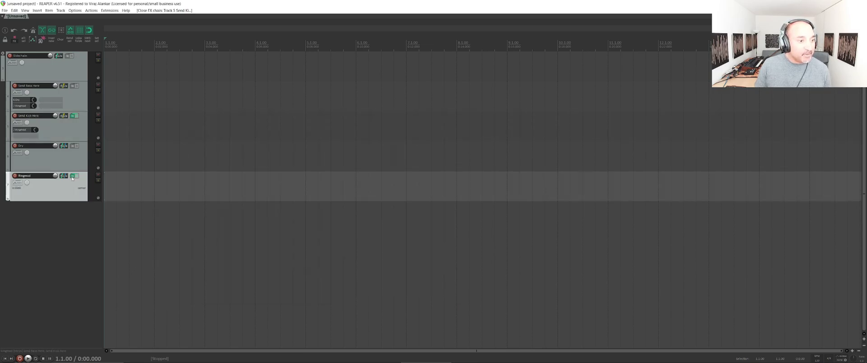
left_click(73, 176)
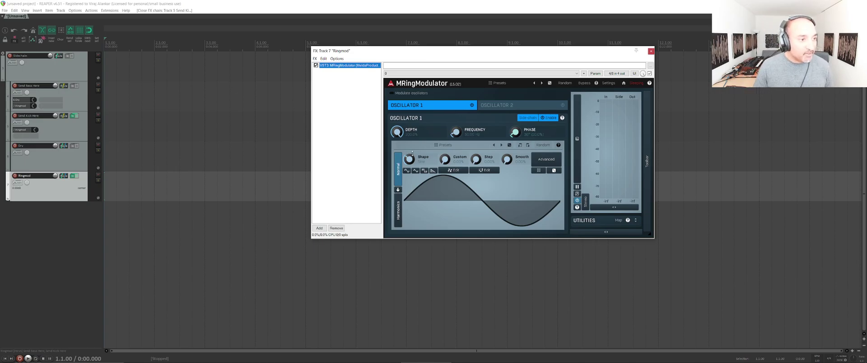
key("Escape")
- Select Send Kick Here, Send Bass Here, Dry and Ringmod tracks in turn
left_click(50, 119)
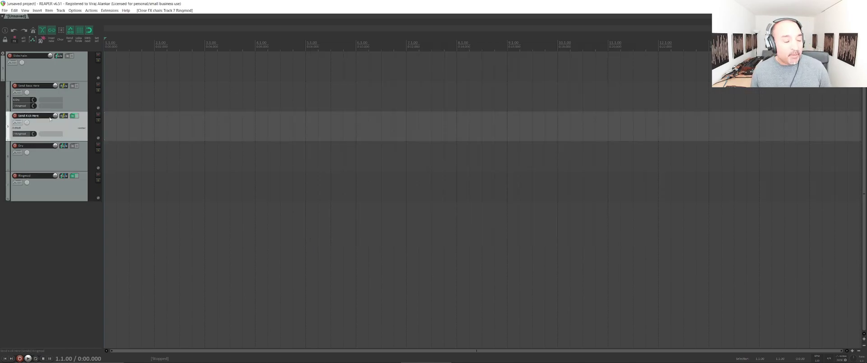
left_click(81, 107)
left_click(79, 124)
left_click(77, 98)
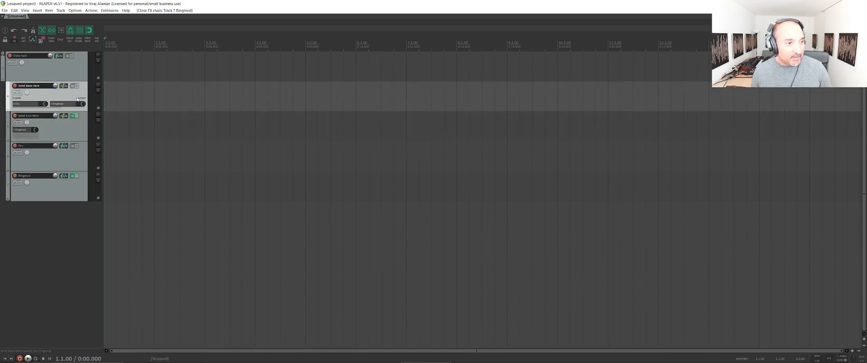
left_click(80, 164)
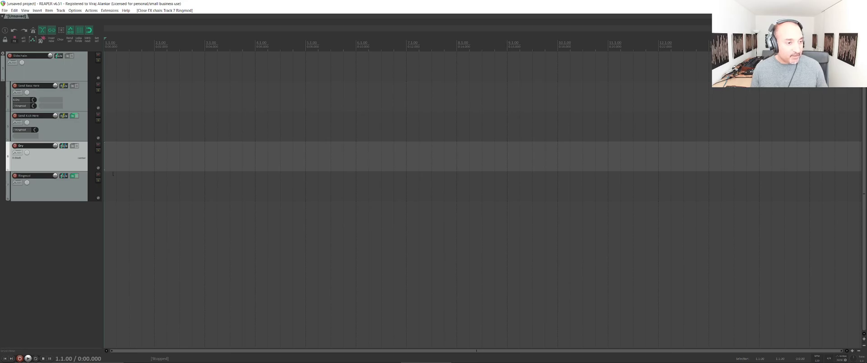
left_click(62, 195)
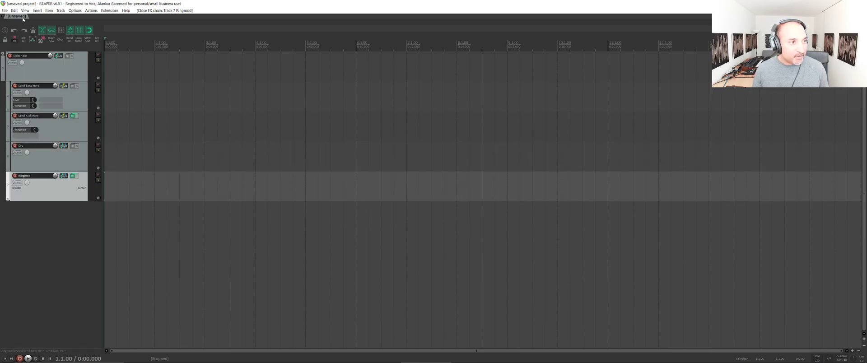